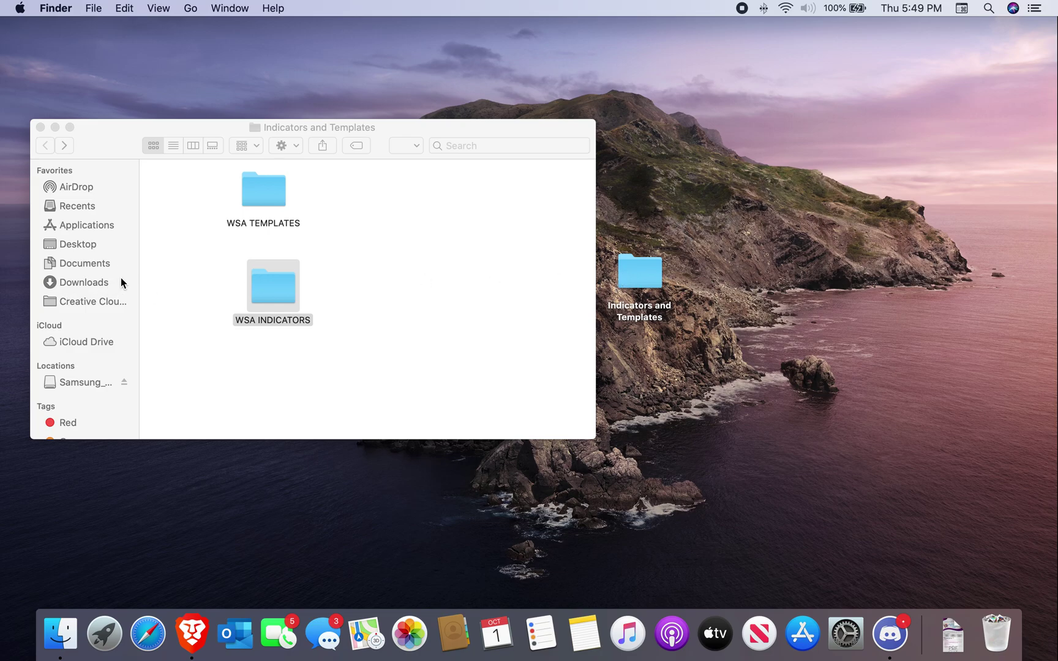
Close the Indicators and Templates window and check About This Mac (macOS Catalina 10.15.7).
click(40, 127)
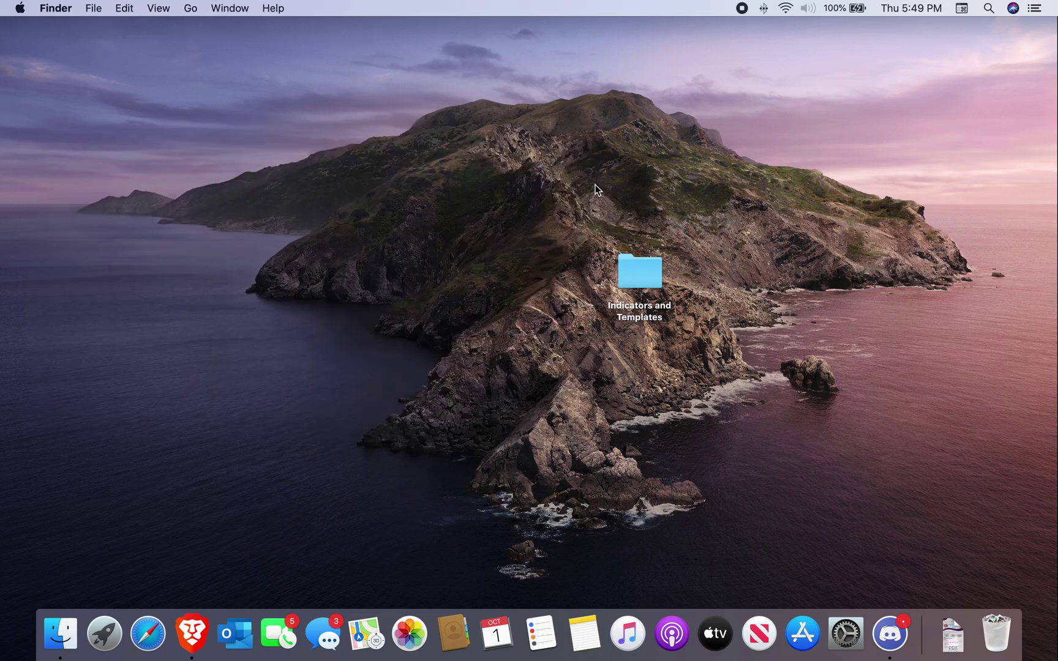
click(29, 15)
click(419, 220)
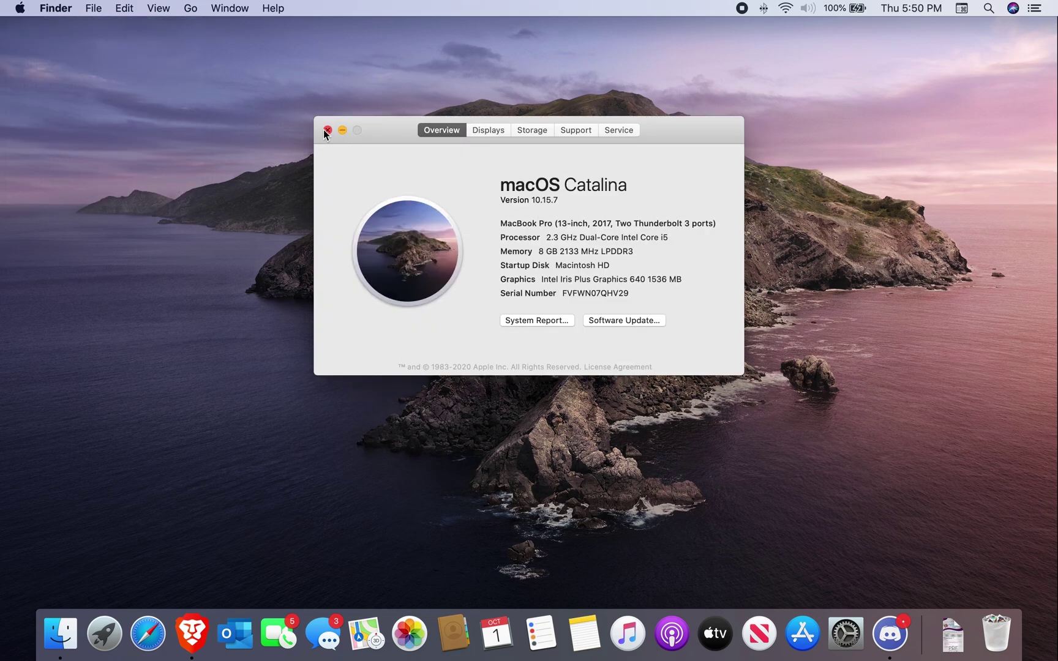
click(327, 131)
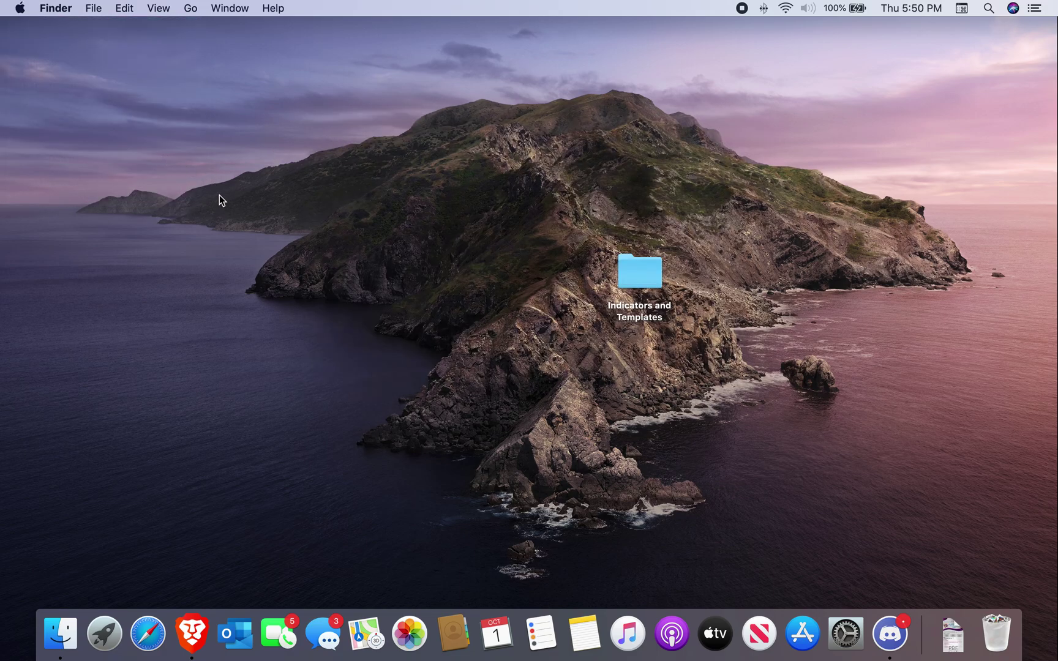
Browse from Computer through Macintosh HD, Users, home and Applications into Wineskin.
click(191, 11)
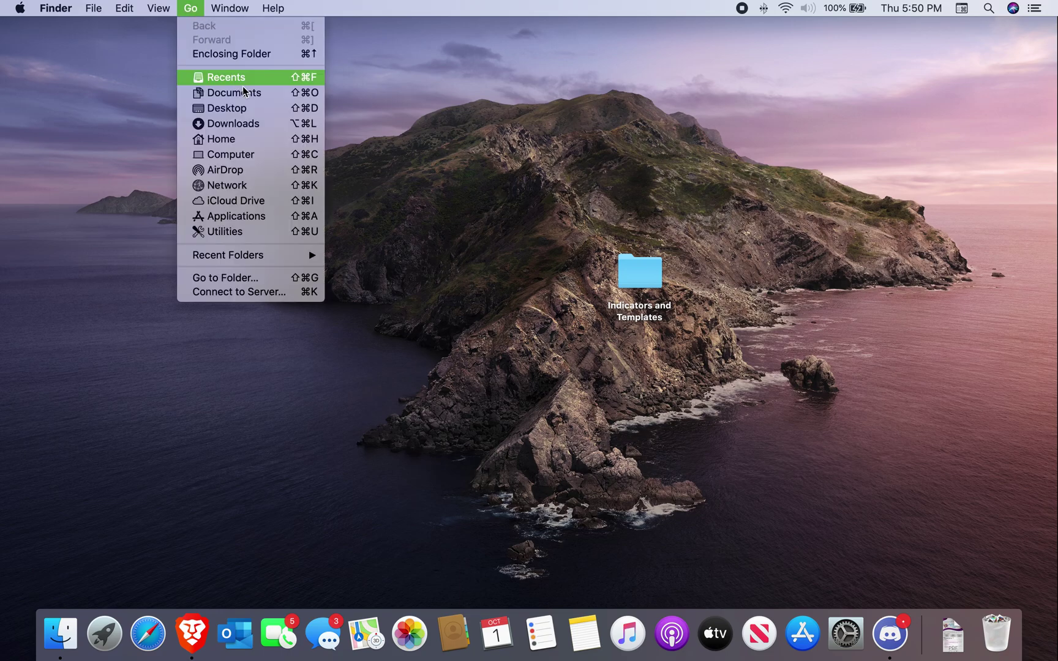
click(232, 156)
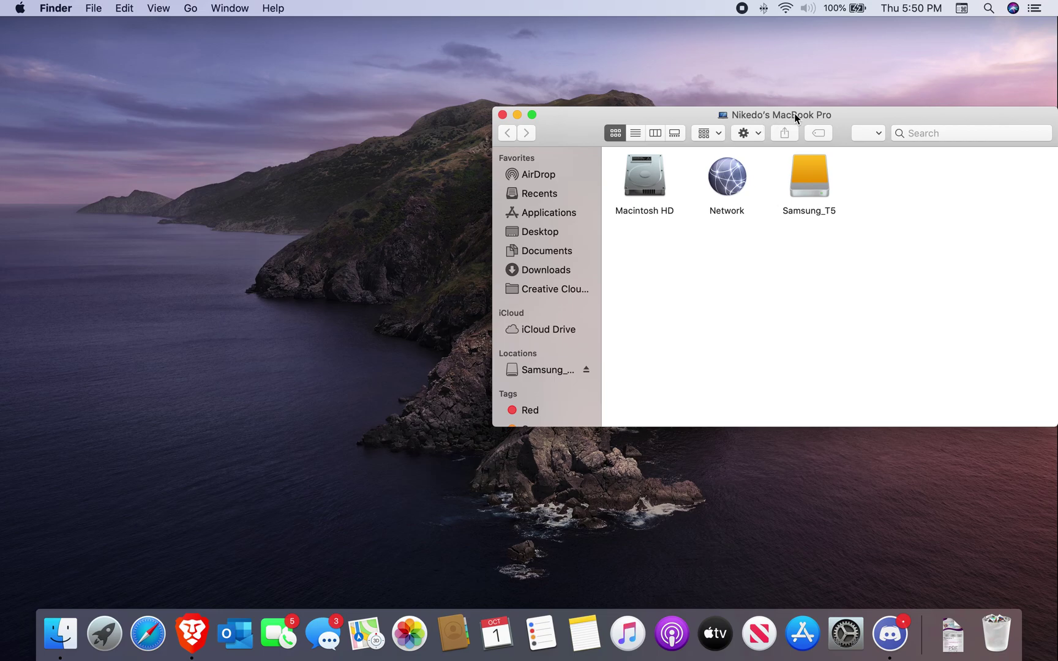
drag(794, 113, 343, 53)
double_click(185, 115)
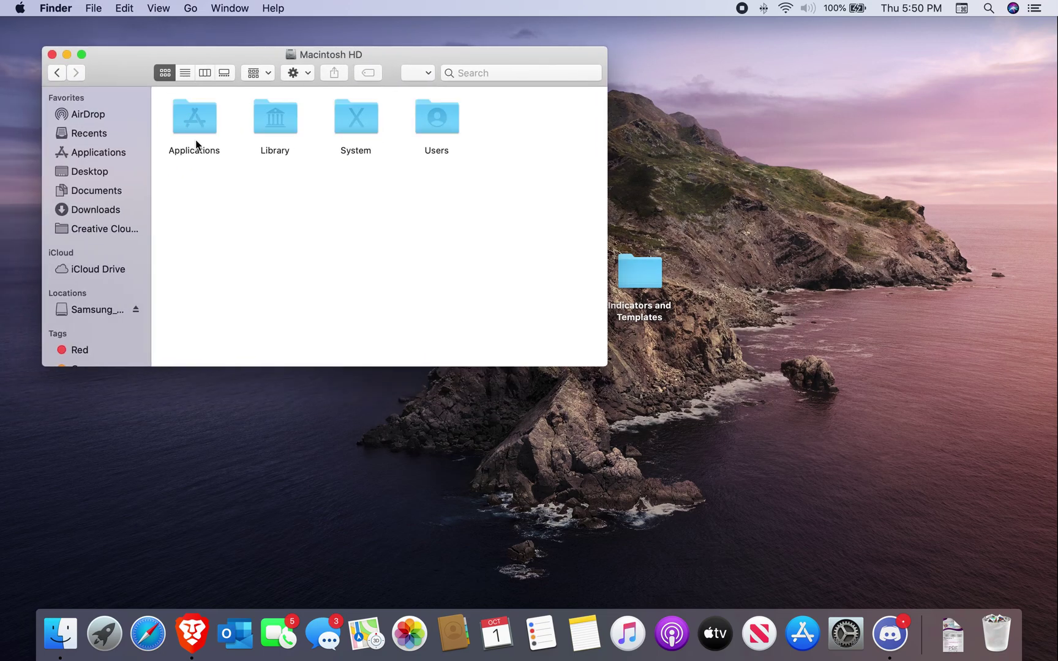
double_click(446, 124)
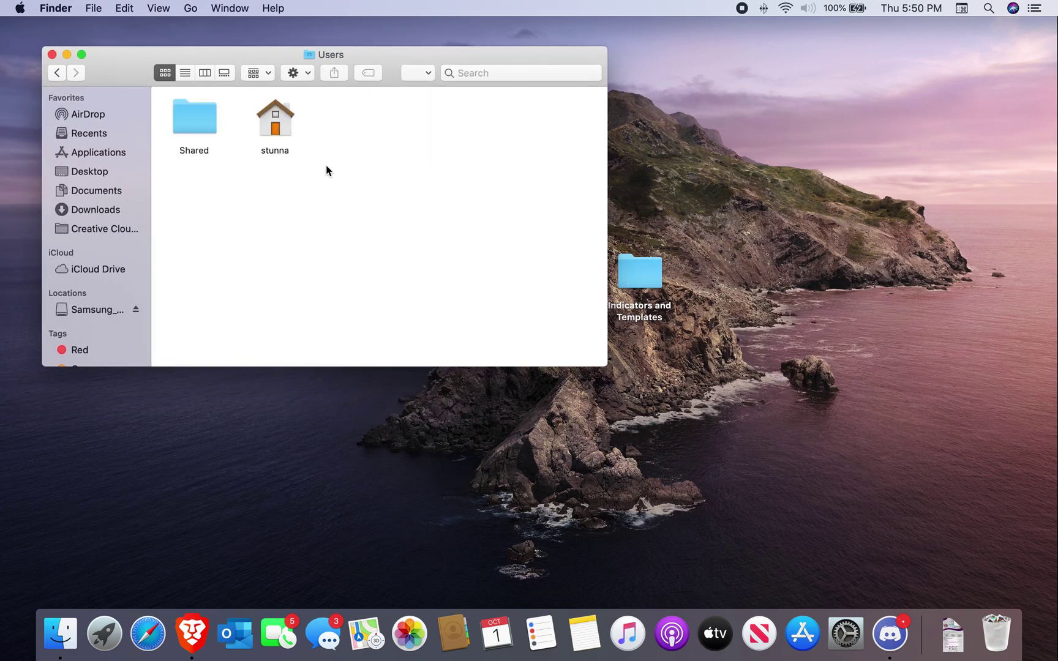
click(276, 117)
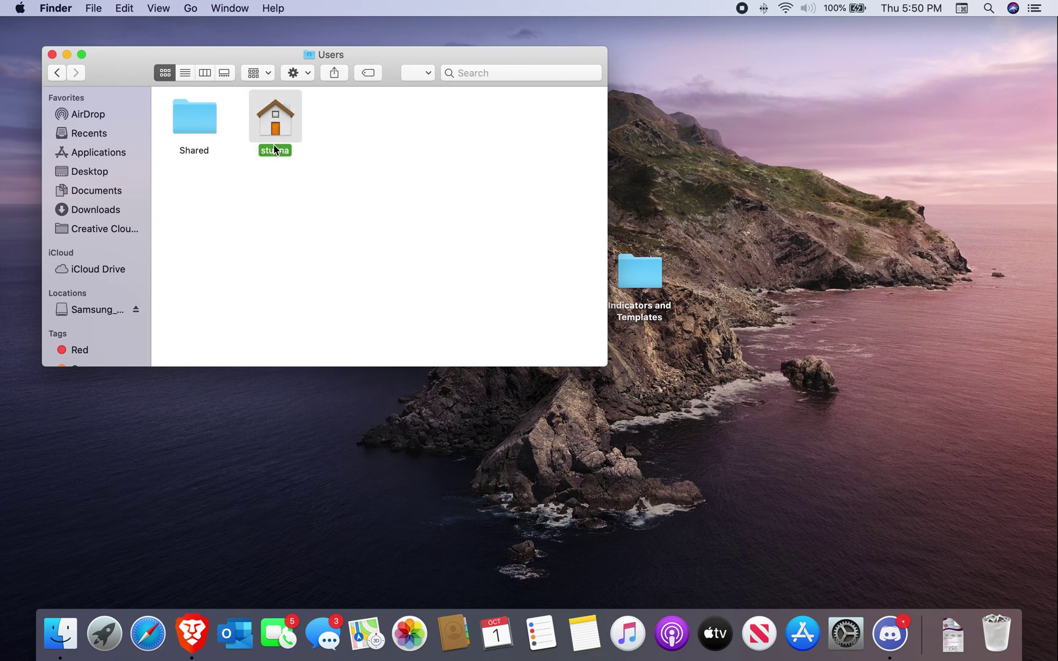
double_click(270, 129)
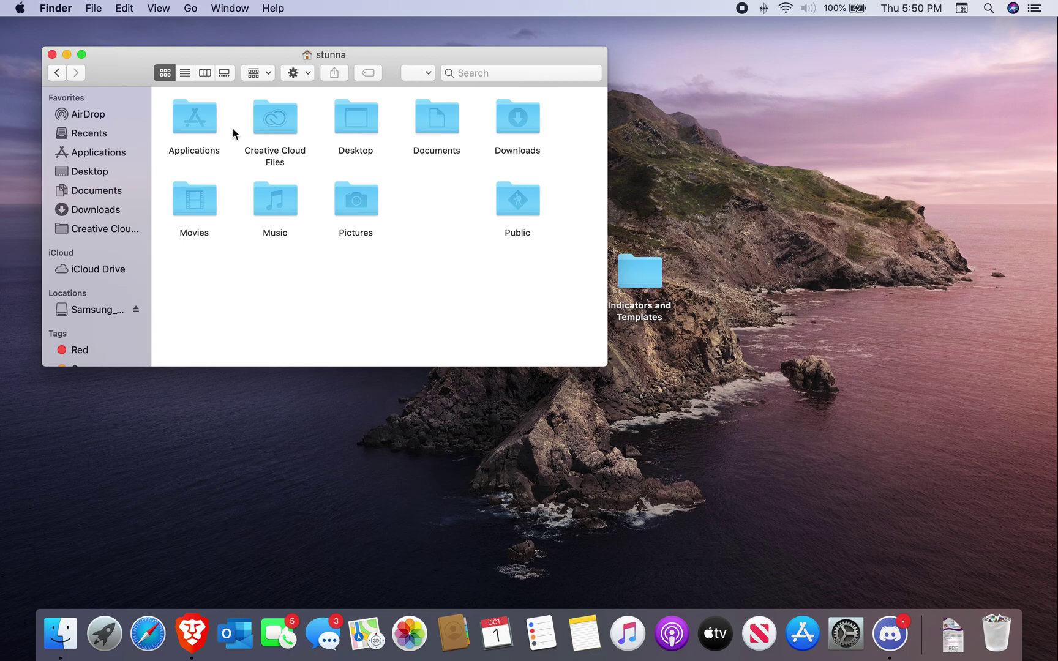
double_click(200, 124)
double_click(202, 124)
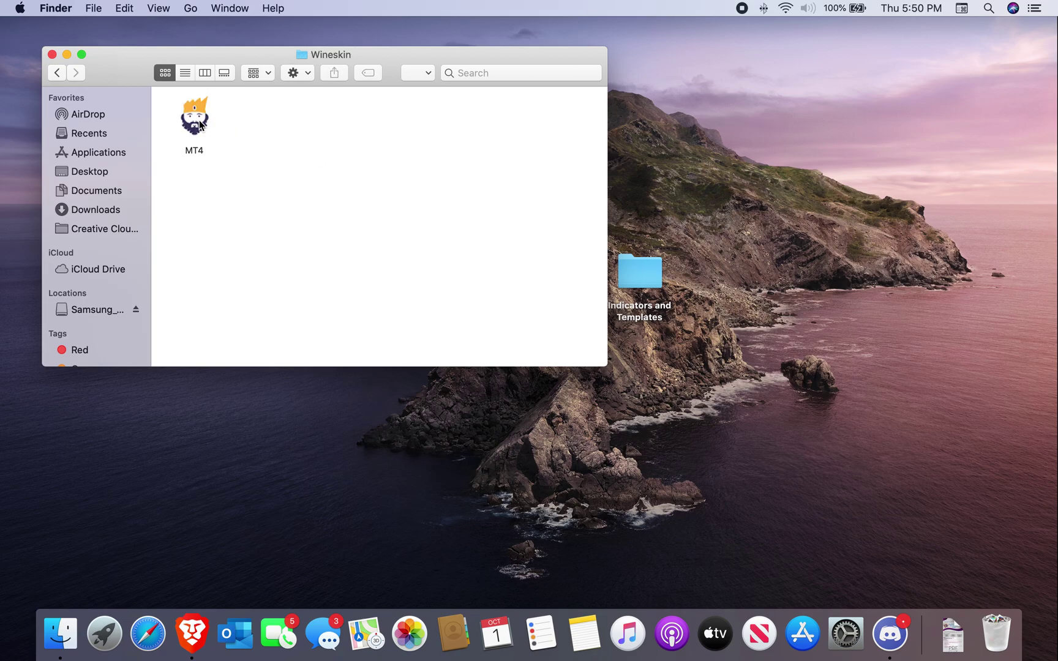
right_click(200, 124)
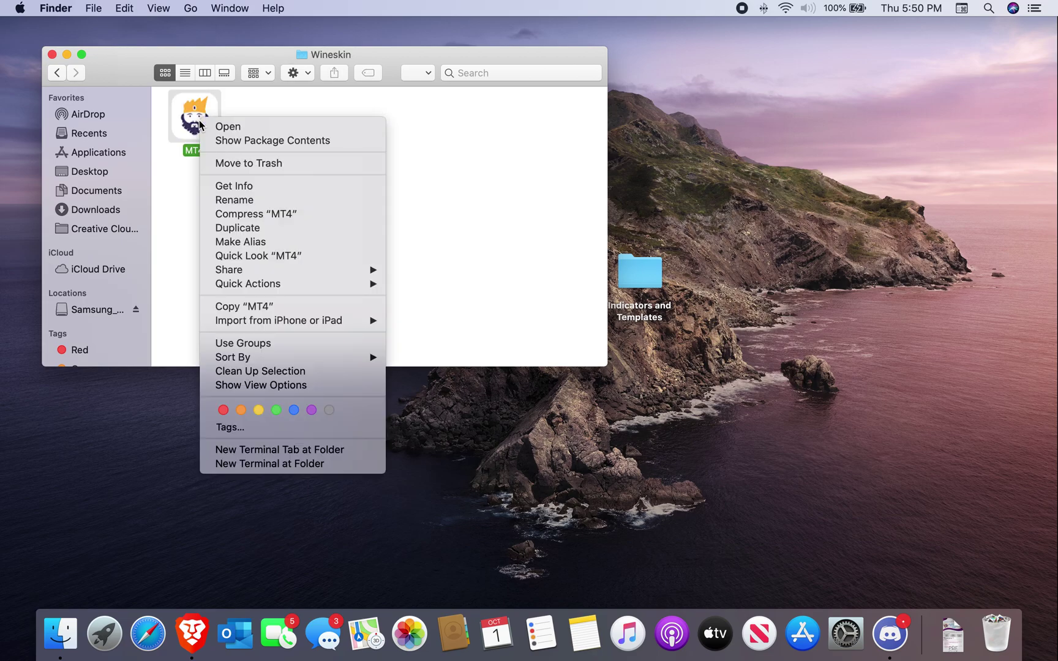
Show MT4's package contents and open drive_c > Program Files (x86) > KOT MT4 Terminal > MQL4 > Indicators.
click(256, 143)
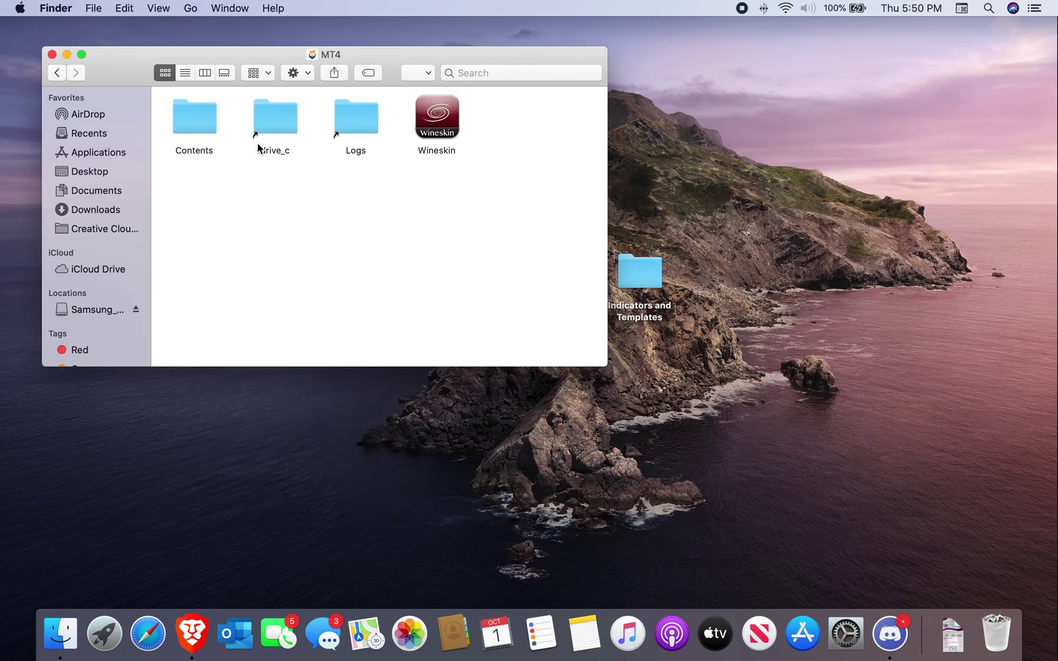
double_click(287, 124)
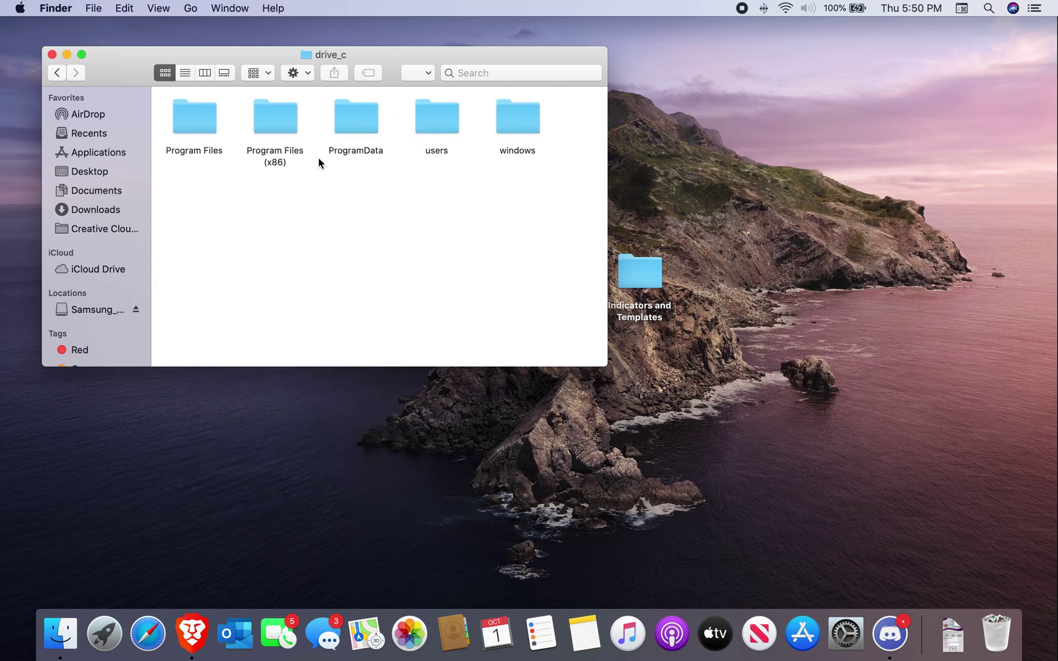
double_click(276, 123)
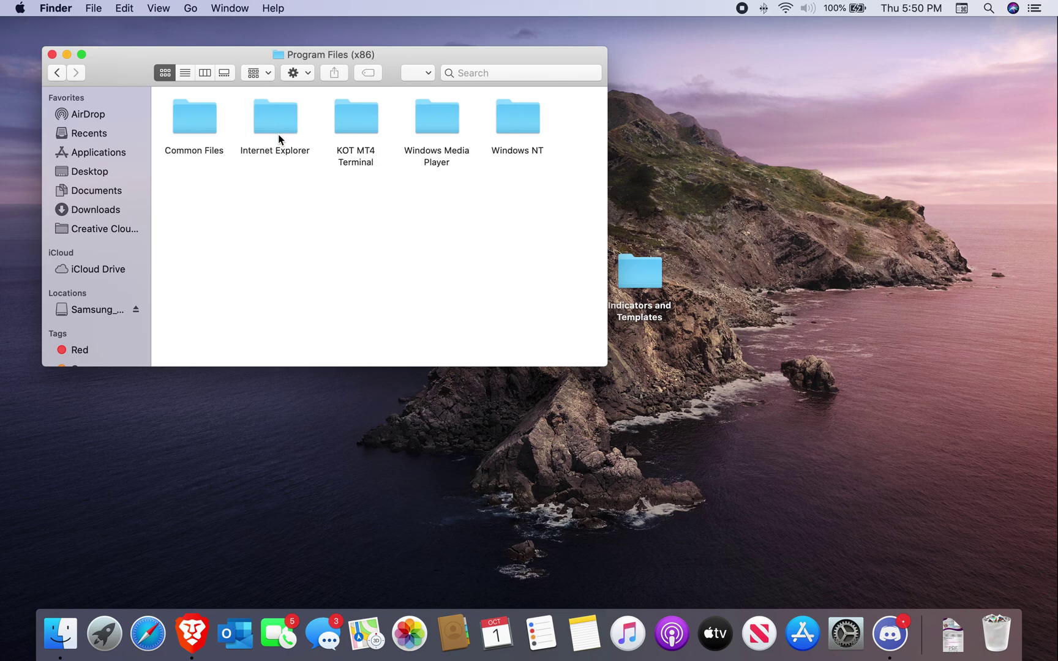
double_click(343, 124)
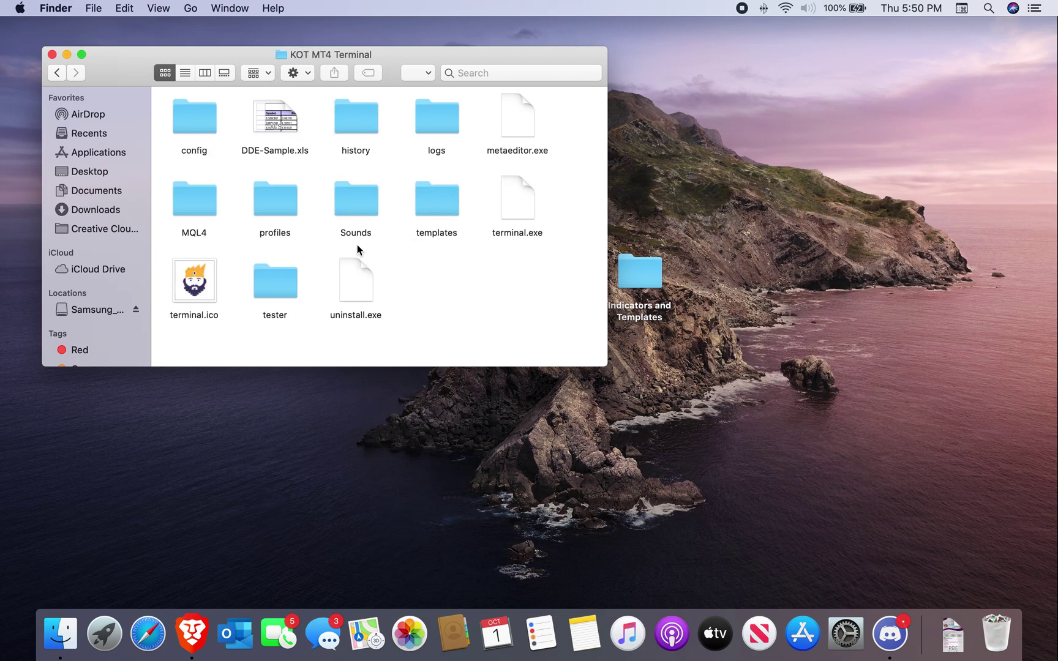
double_click(199, 207)
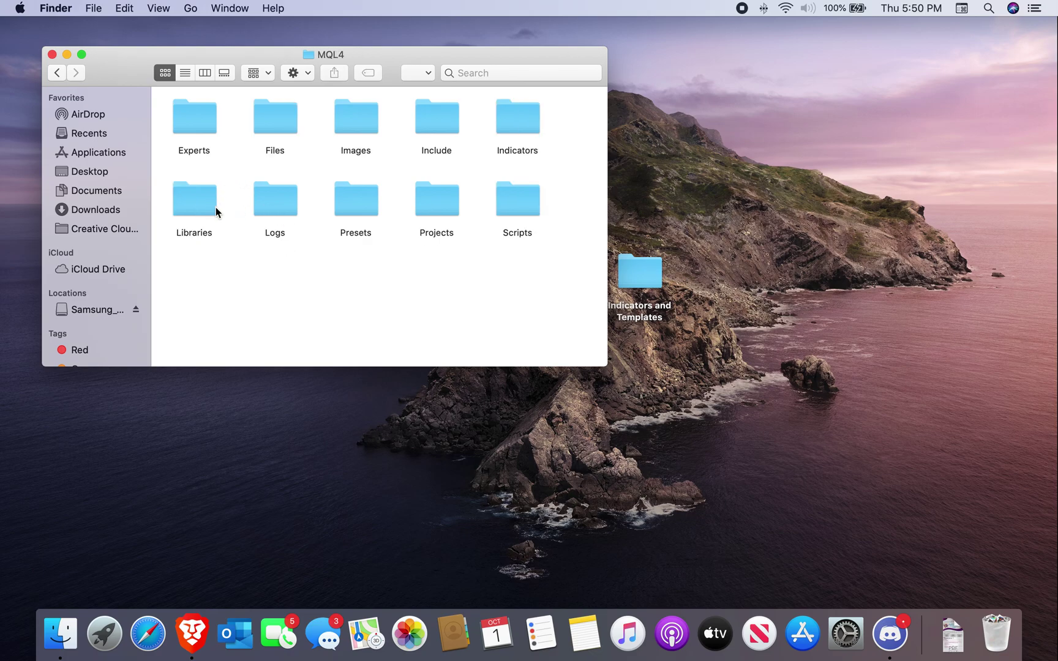
double_click(521, 122)
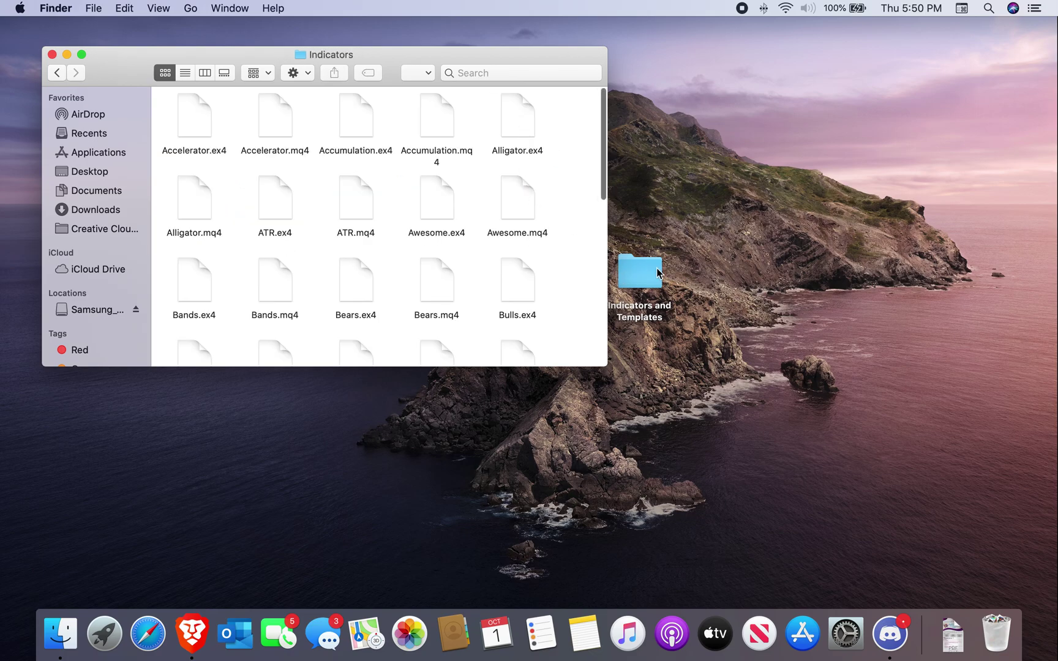
Select all files in Indicators and Templates > WSA INDICATORS and drag them into MT4's Indicators.
drag(649, 273, 778, 183)
double_click(778, 184)
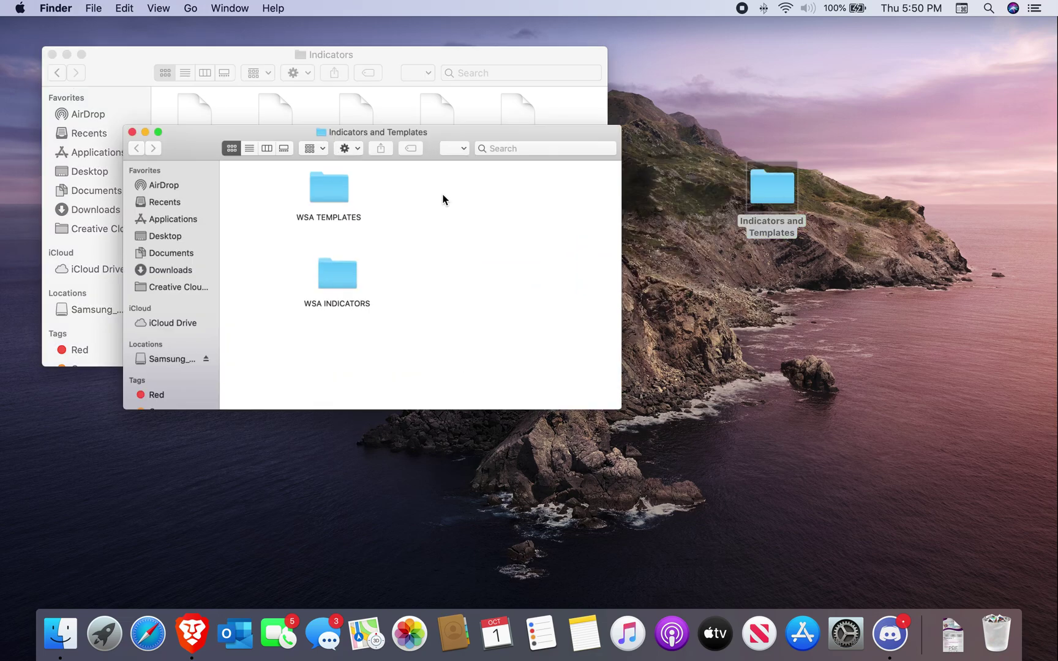
drag(317, 142, 747, 150)
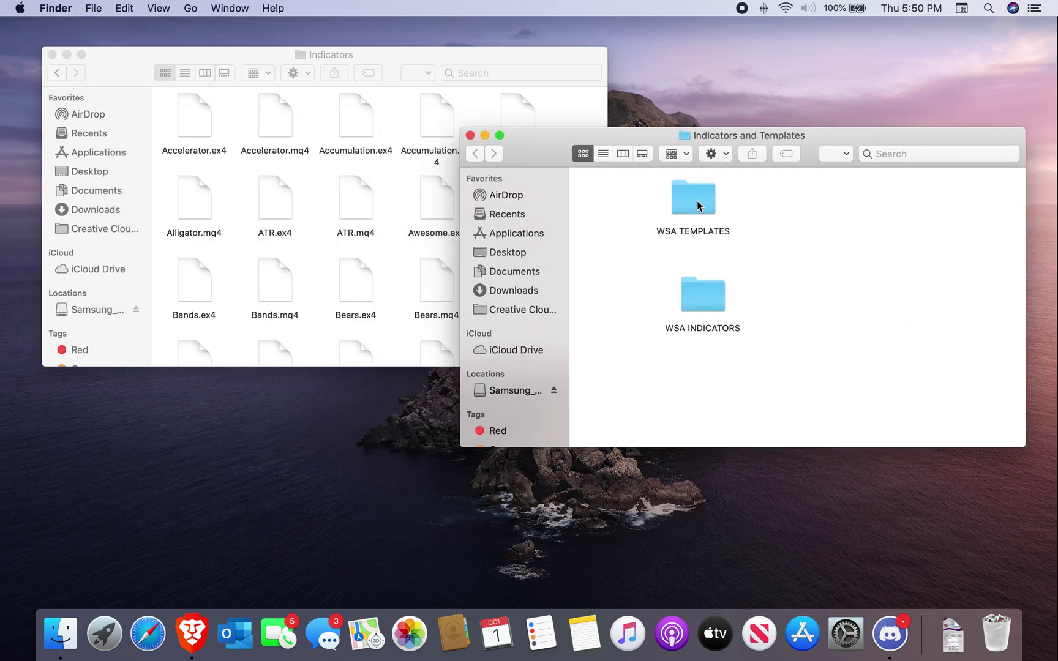
double_click(697, 314)
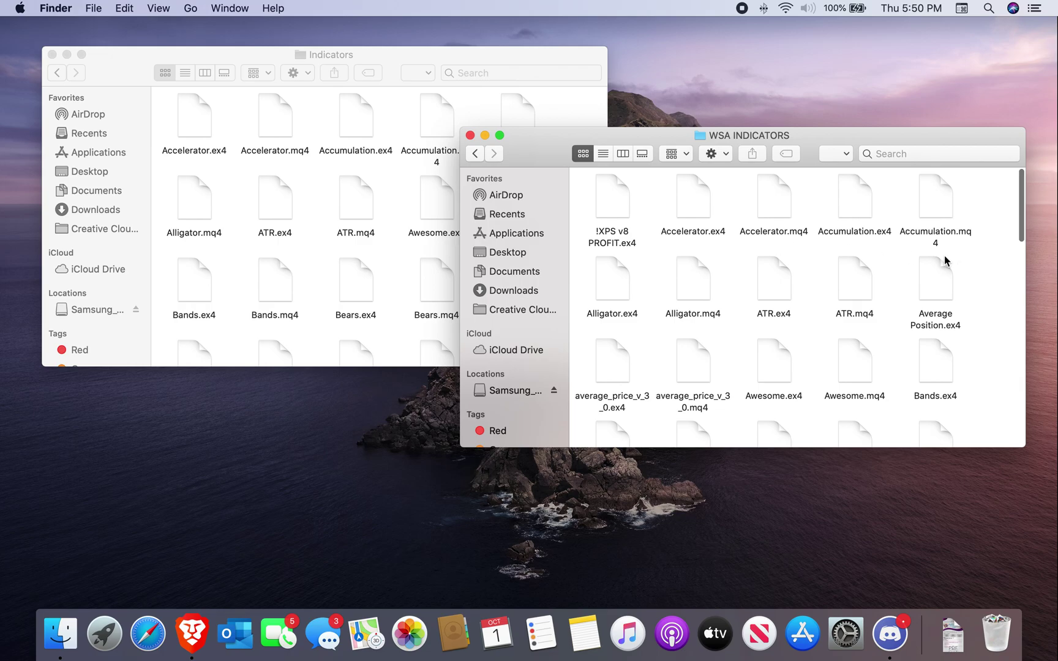
key(super+a)
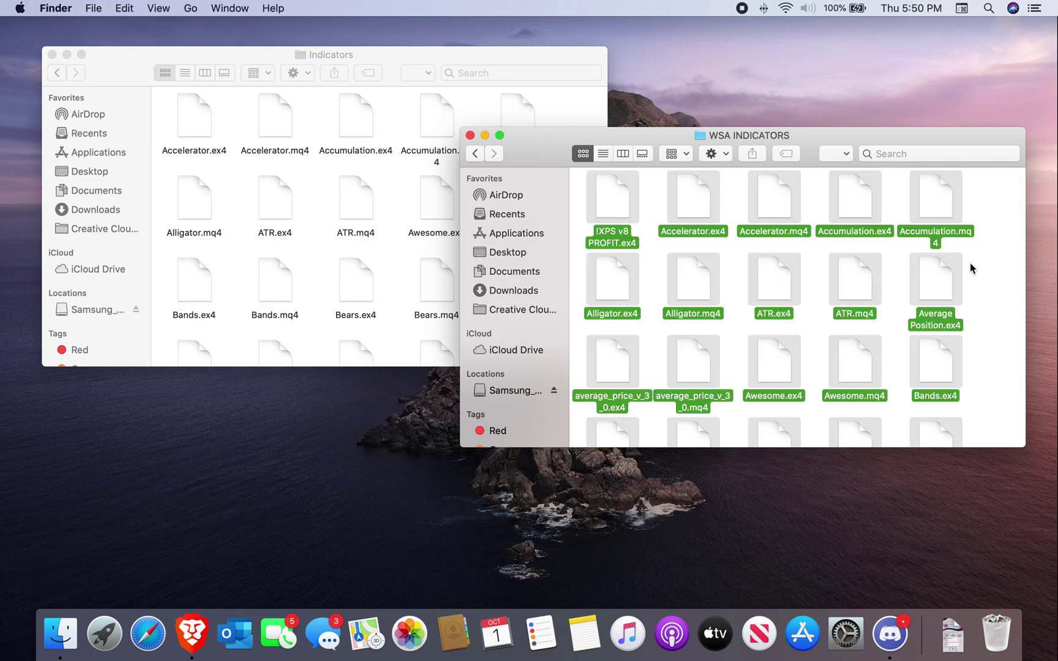
mouse_move(687, 209)
mouse_down()
mouse_move(302, 178)
mouse_move(313, 176)
mouse_up()
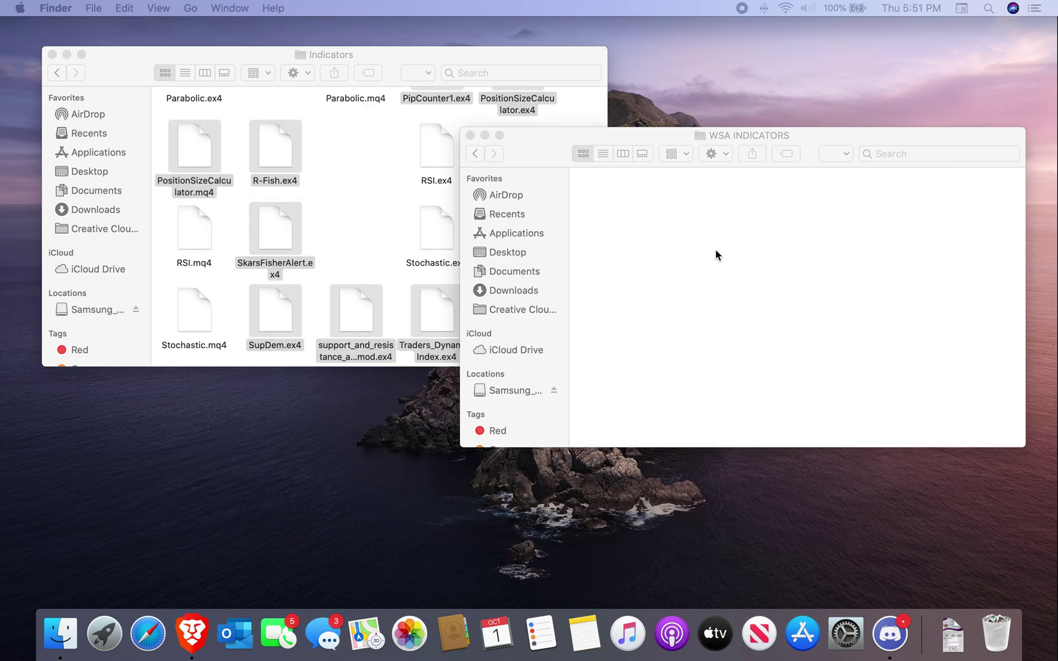
click(573, 196)
Open KOT MT4 Terminal's templates folder beside WSA TEMPLATES > DOWNLOAD ALL TEMPLATES.
click(475, 153)
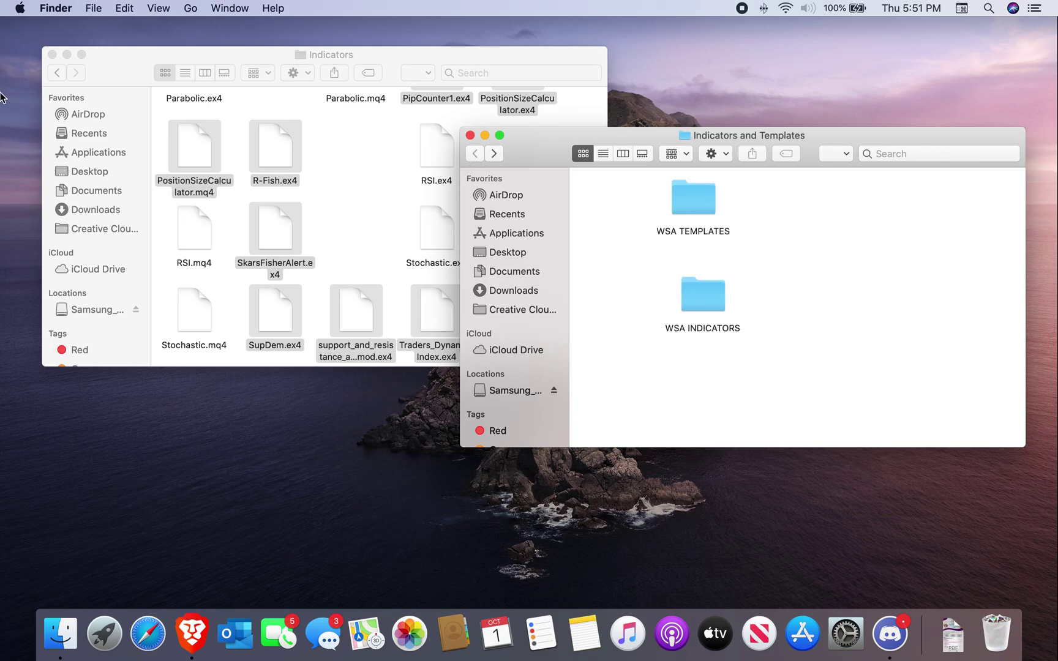
click(58, 72)
click(59, 74)
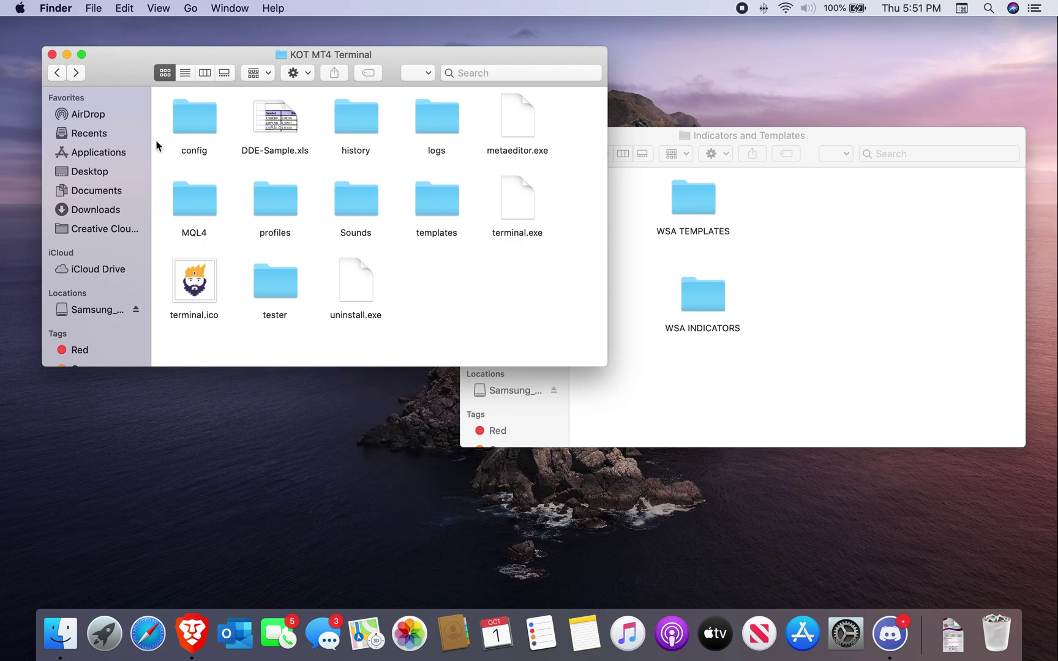
click(57, 73)
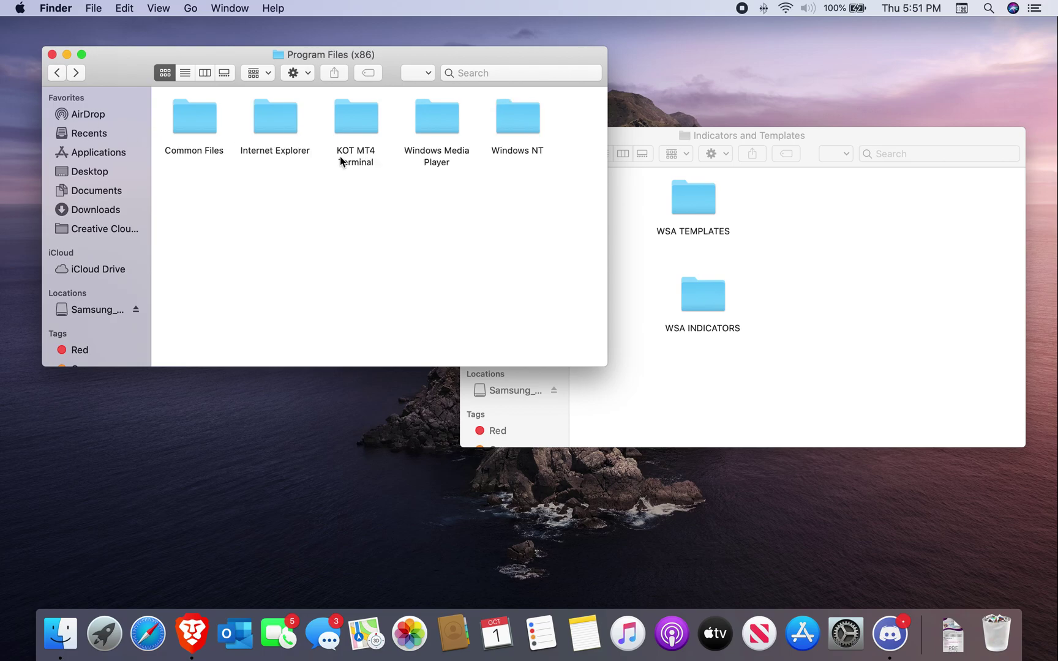
double_click(353, 116)
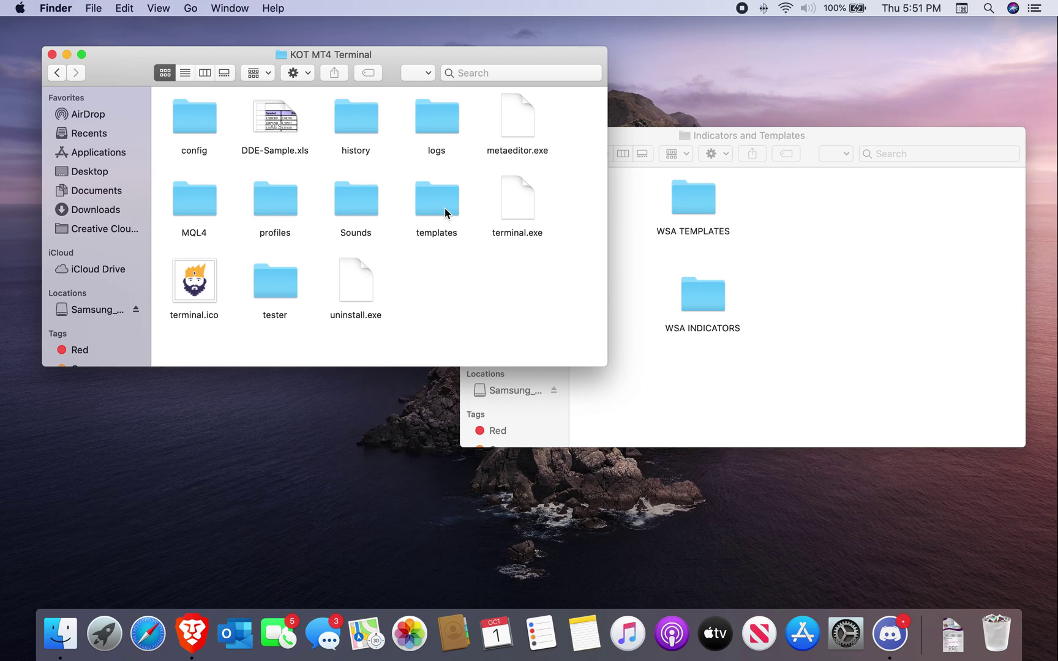
double_click(444, 213)
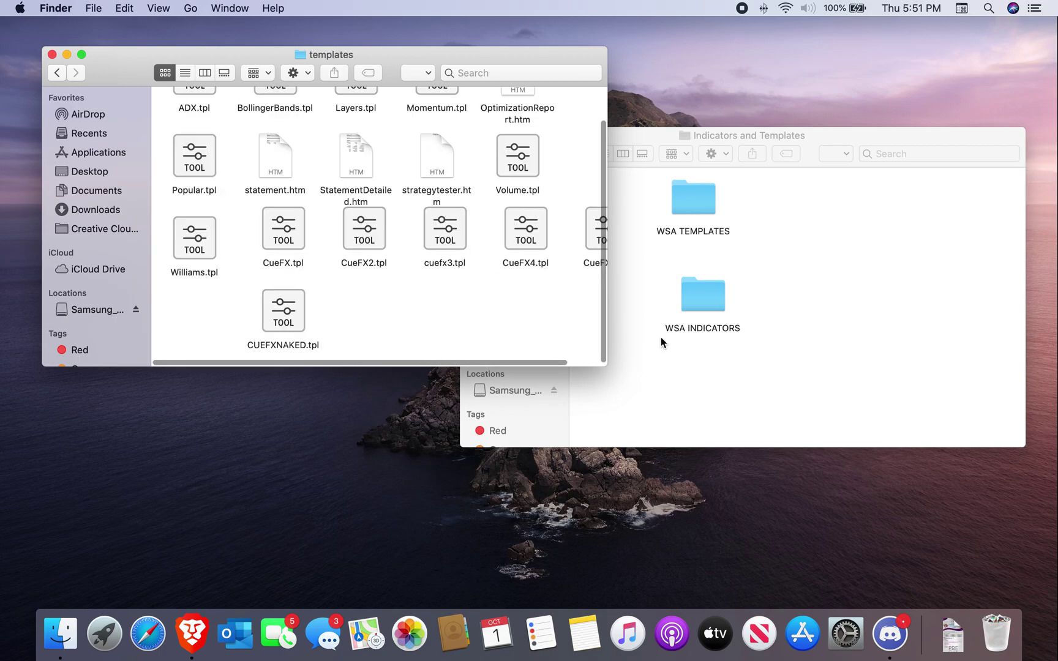
double_click(701, 206)
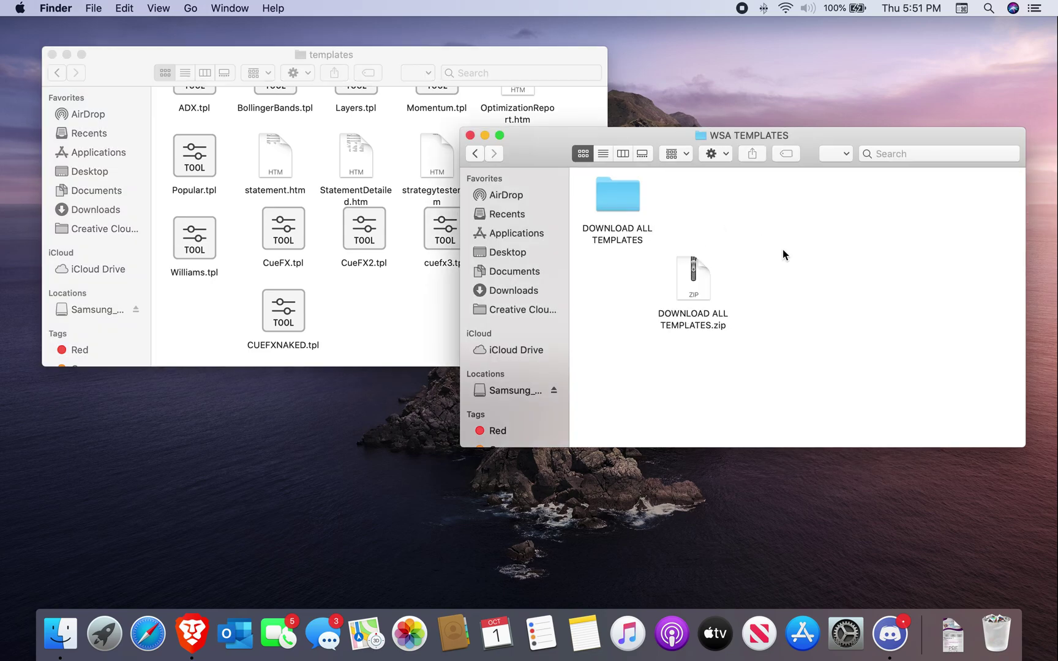
double_click(631, 209)
Drag all six CueFX .tpl files into MT4's templates folder and close both windows.
drag(820, 341, 570, 169)
click(912, 264)
drag(911, 264, 572, 161)
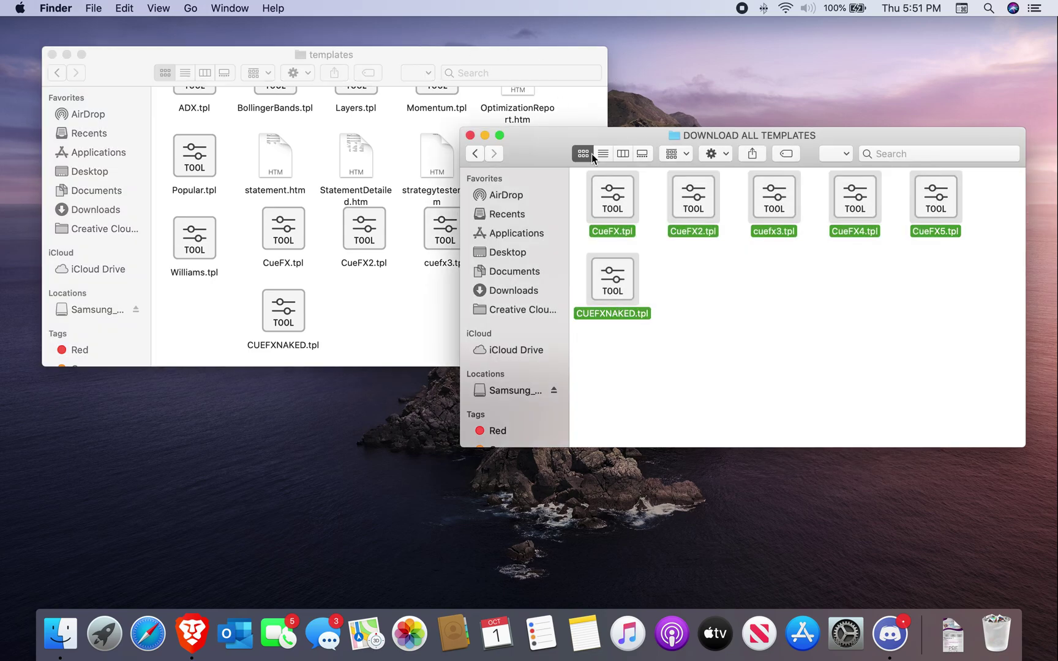
drag(611, 199, 341, 293)
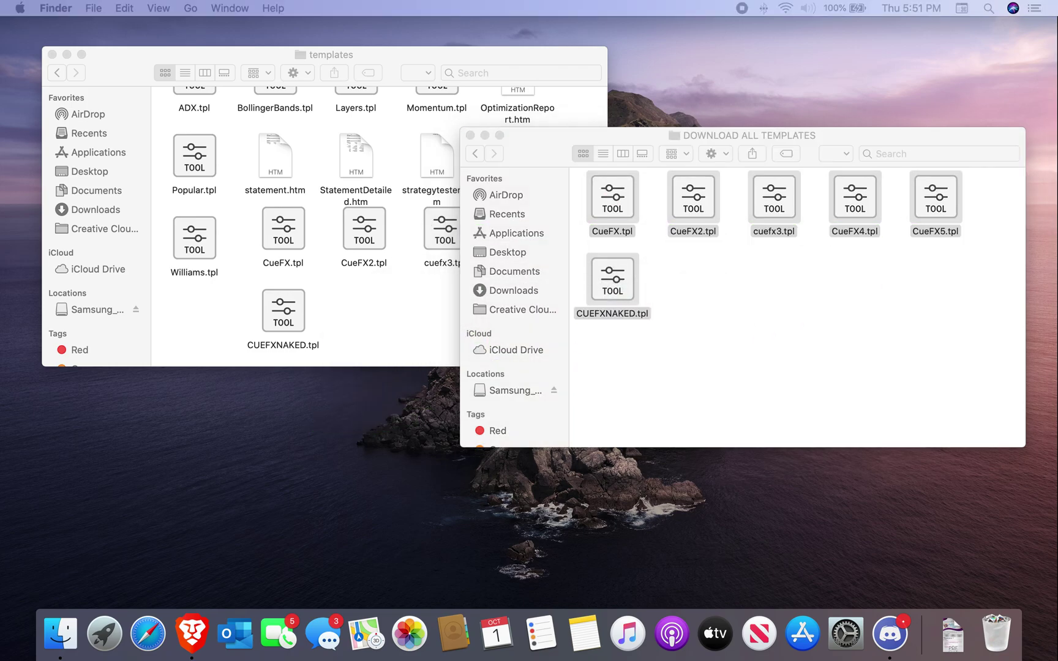
click(469, 135)
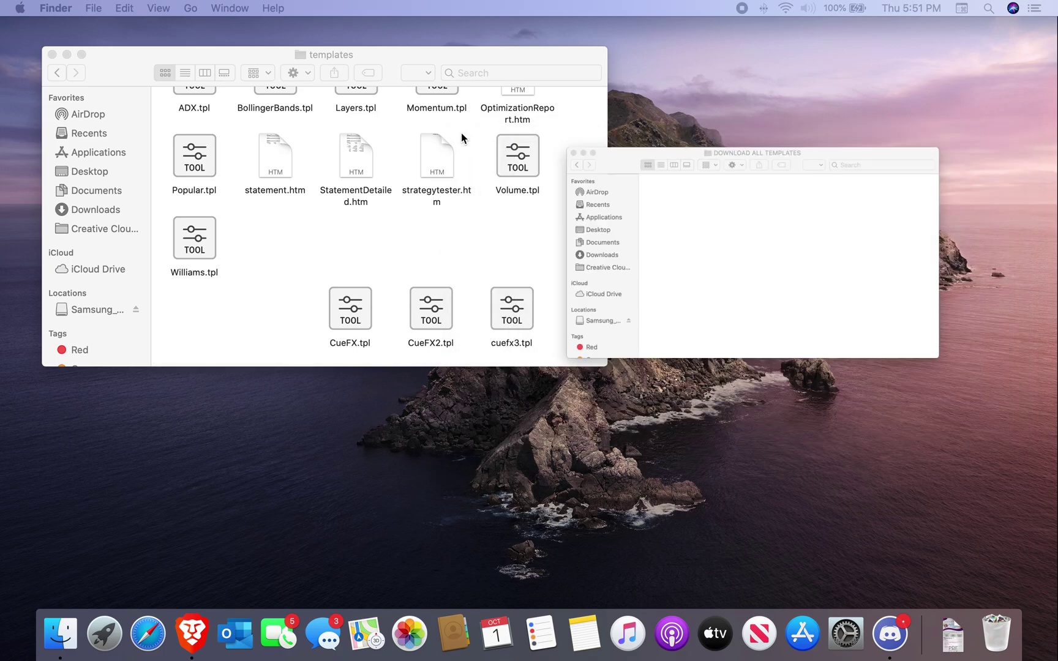
scroll(280, 230, up, 3)
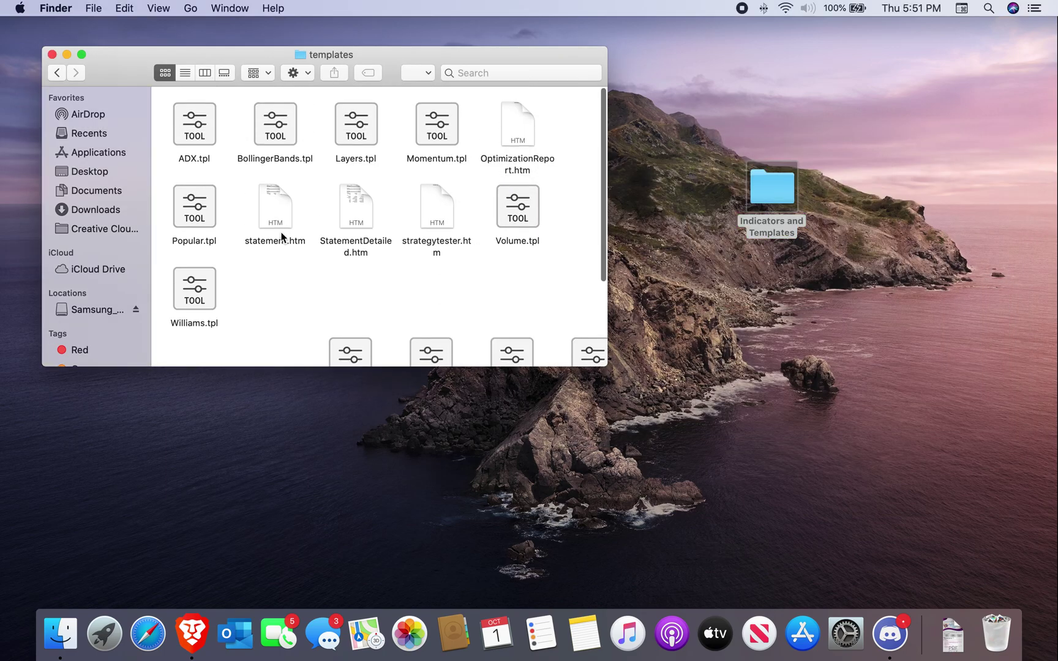
click(51, 54)
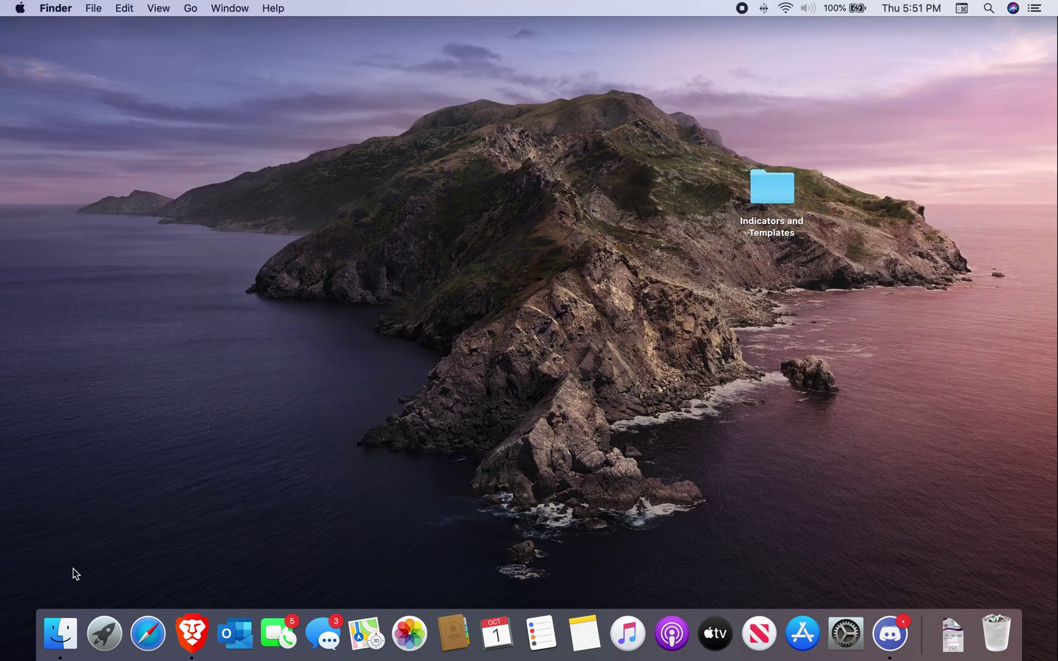
Launch MT4 from Launchpad, leaving the FX folder first.
click(100, 626)
click(221, 452)
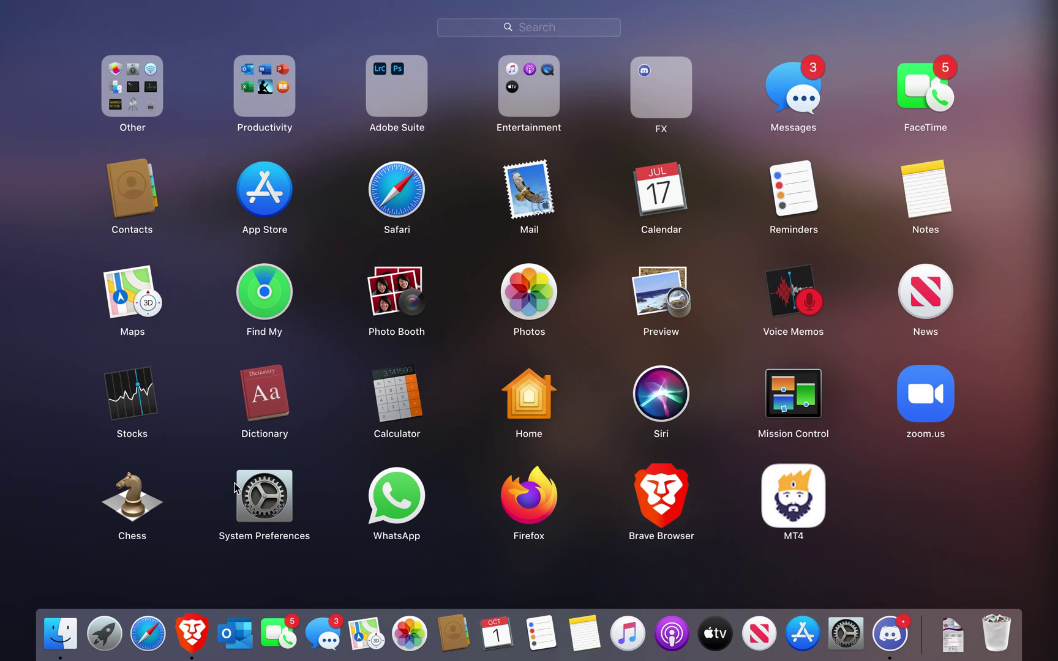
click(771, 497)
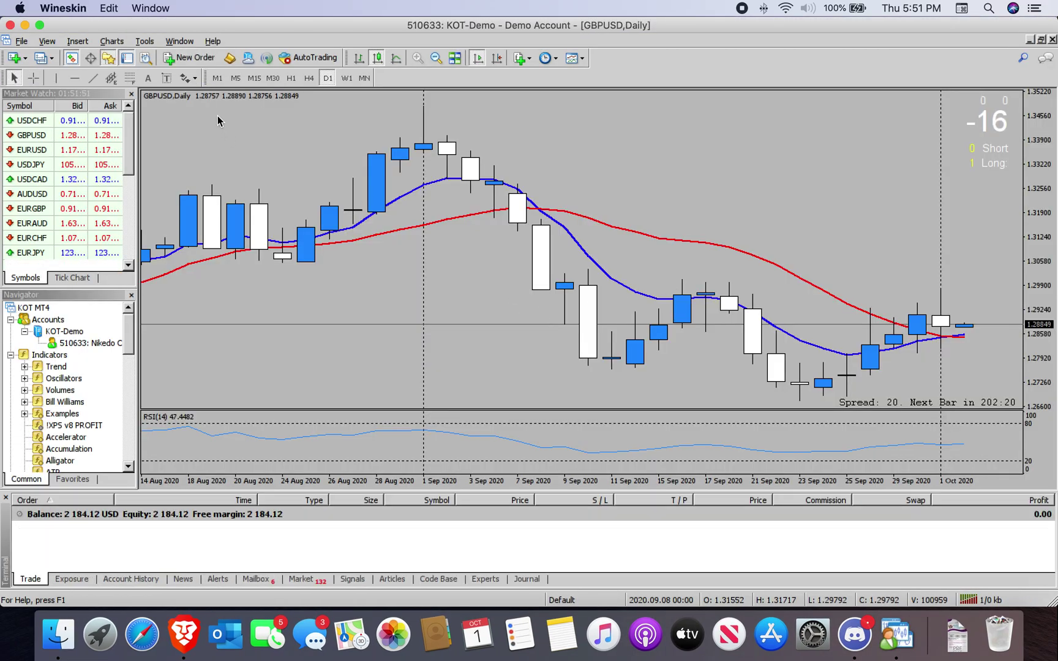
Apply a CueFX template to the GBPUSD chart and try the H1, D1 and M30 timeframes.
right_click(223, 167)
mouse_move(281, 302)
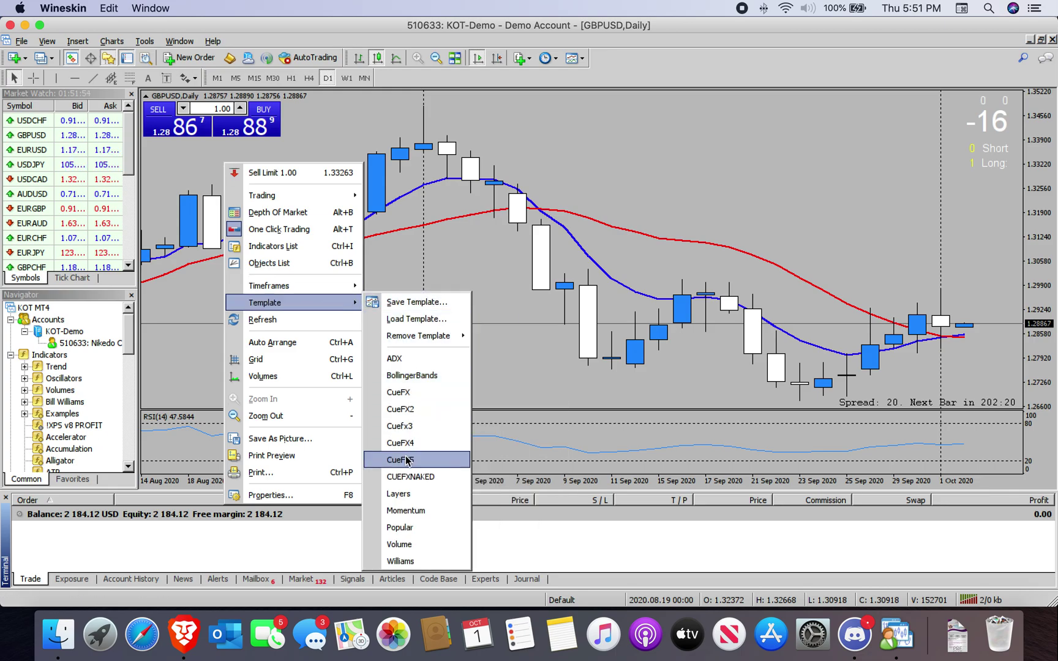
click(422, 426)
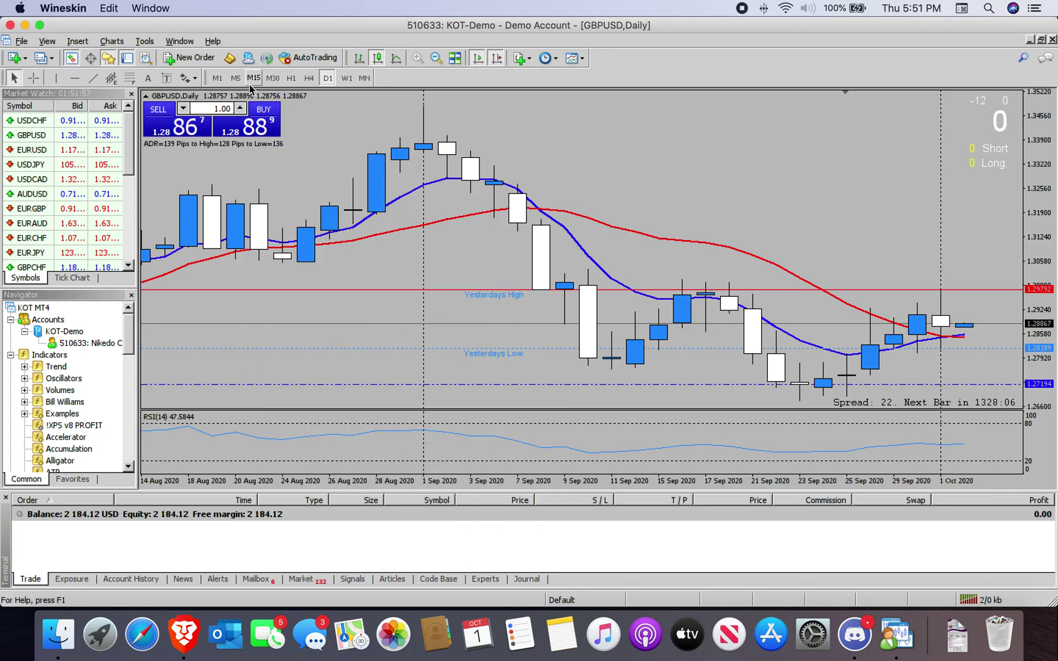
click(289, 77)
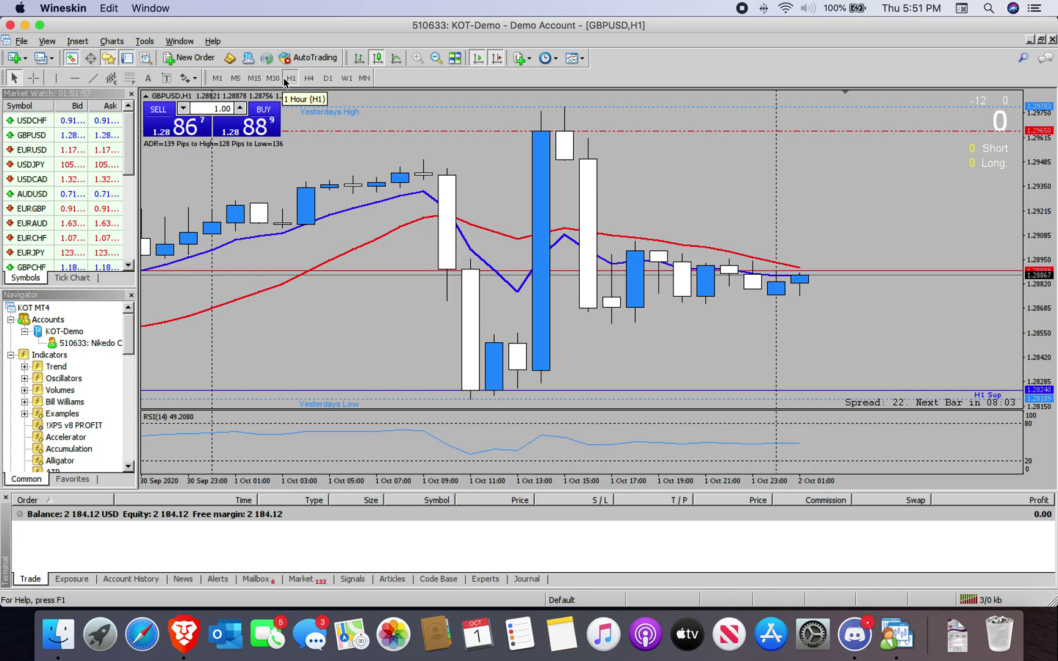
click(327, 79)
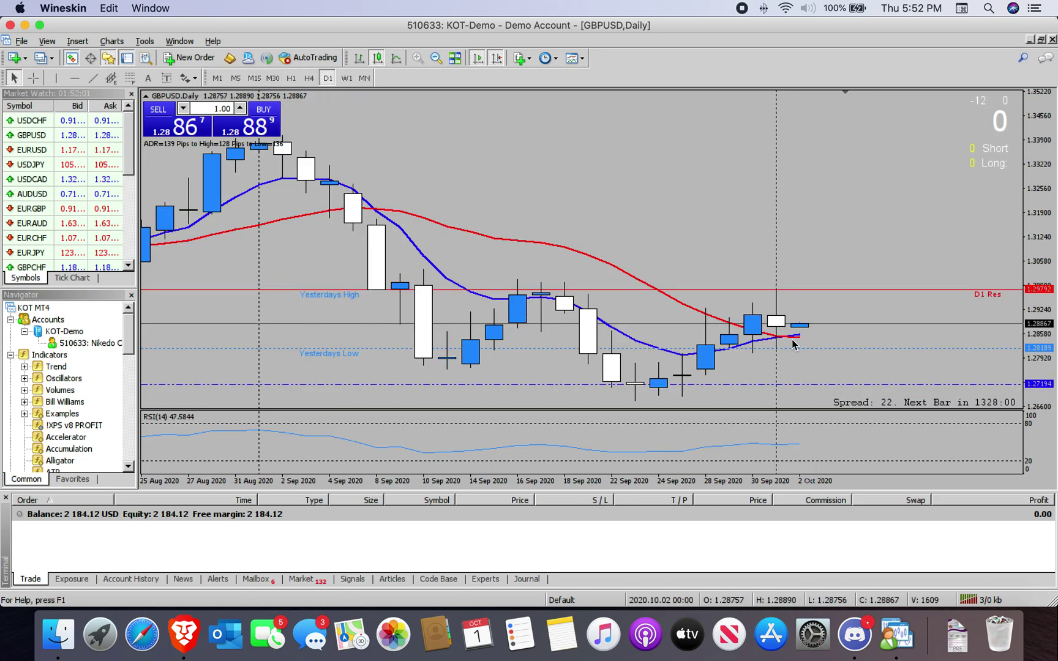
click(272, 77)
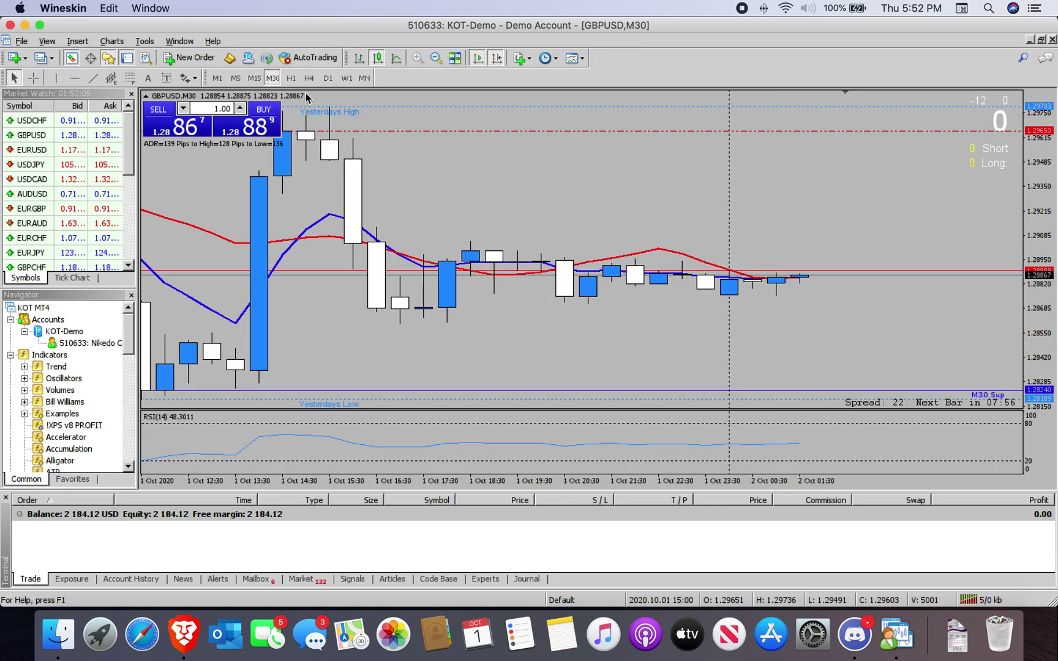
Zoom the chart out and switch it to H1, then H4.
click(442, 61)
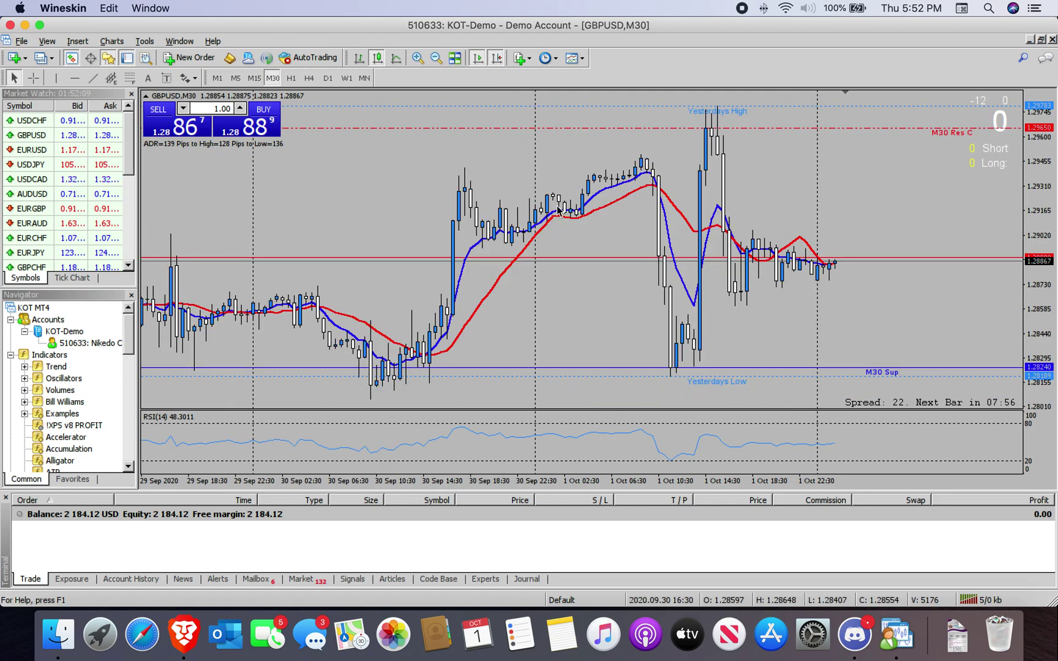
scroll(925, 208, up, 1)
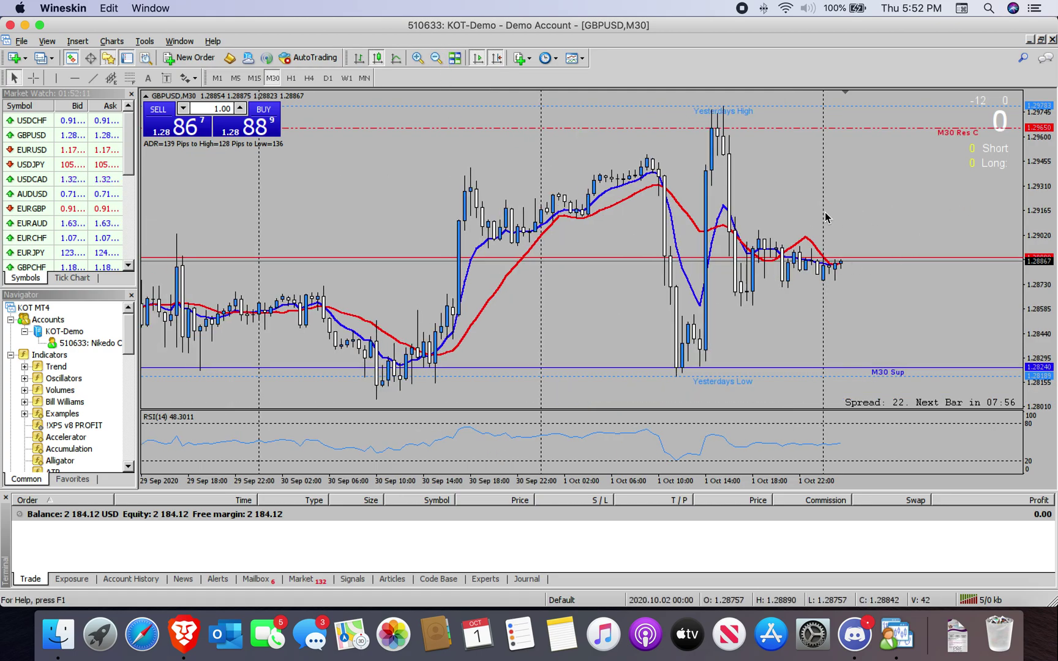
click(292, 78)
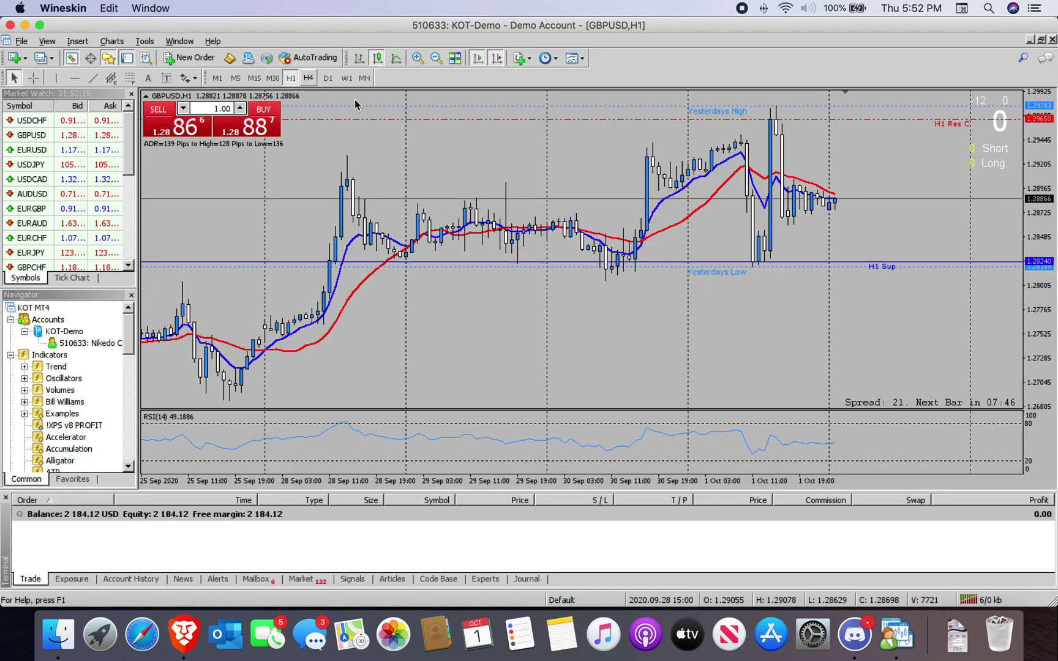
click(308, 77)
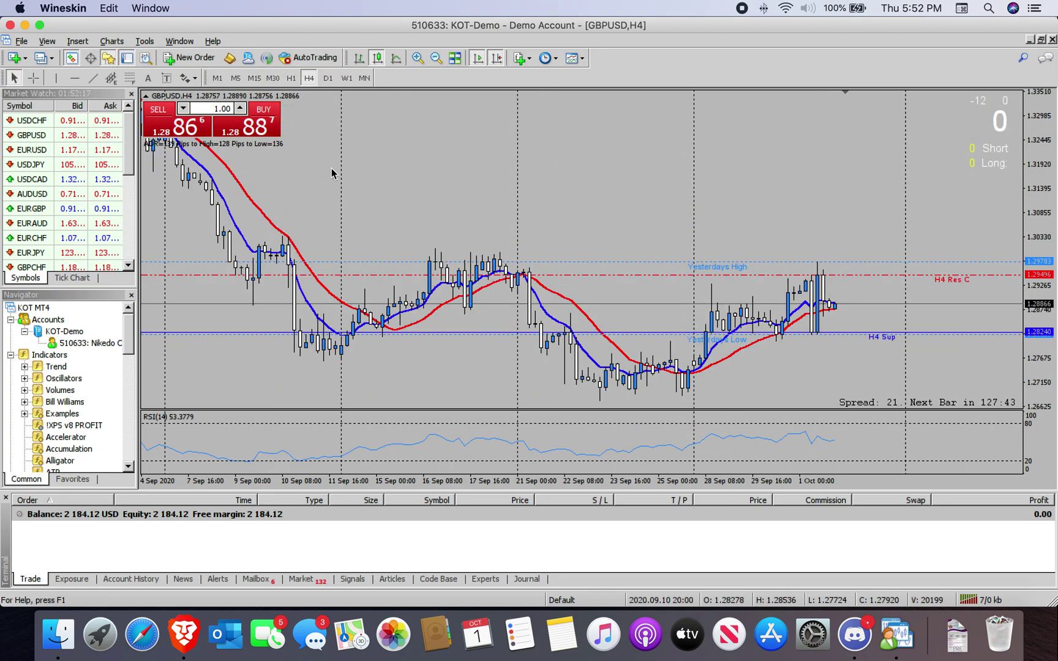
right_click(333, 290)
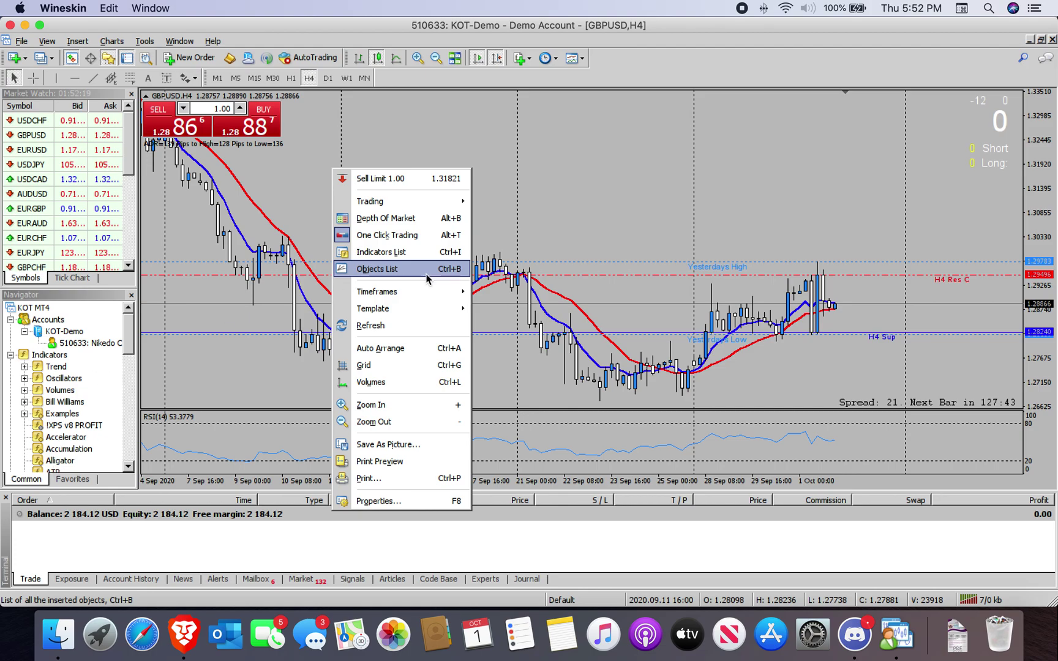
mouse_move(374, 308)
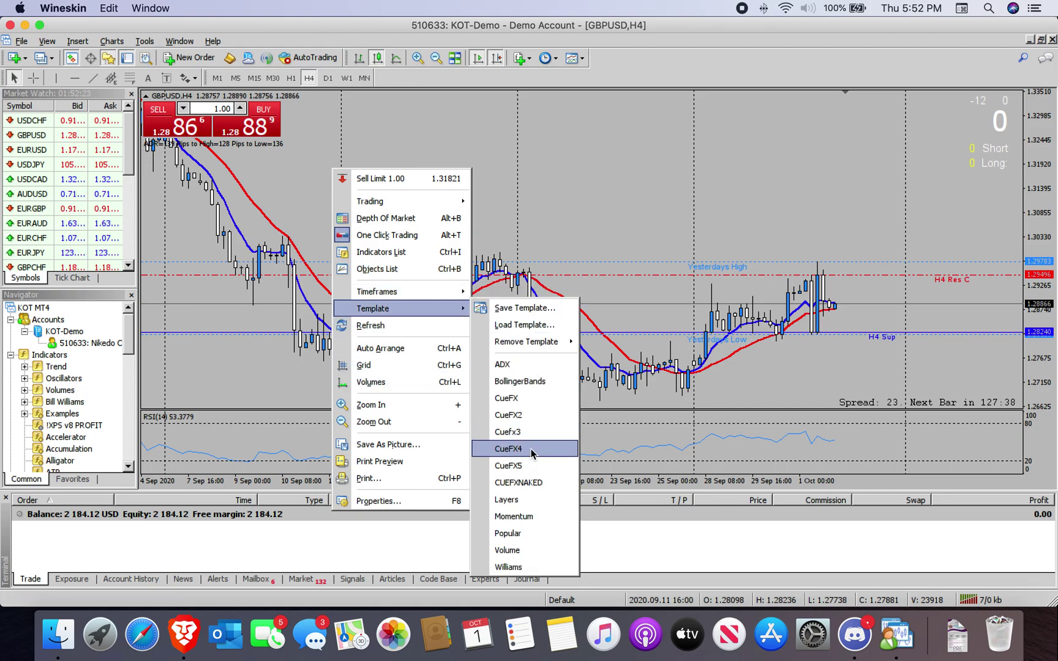
Apply CueFX4 to the H4 chart, scroll it, then replace it with CueFX5.
click(521, 468)
drag(415, 170, 347, 176)
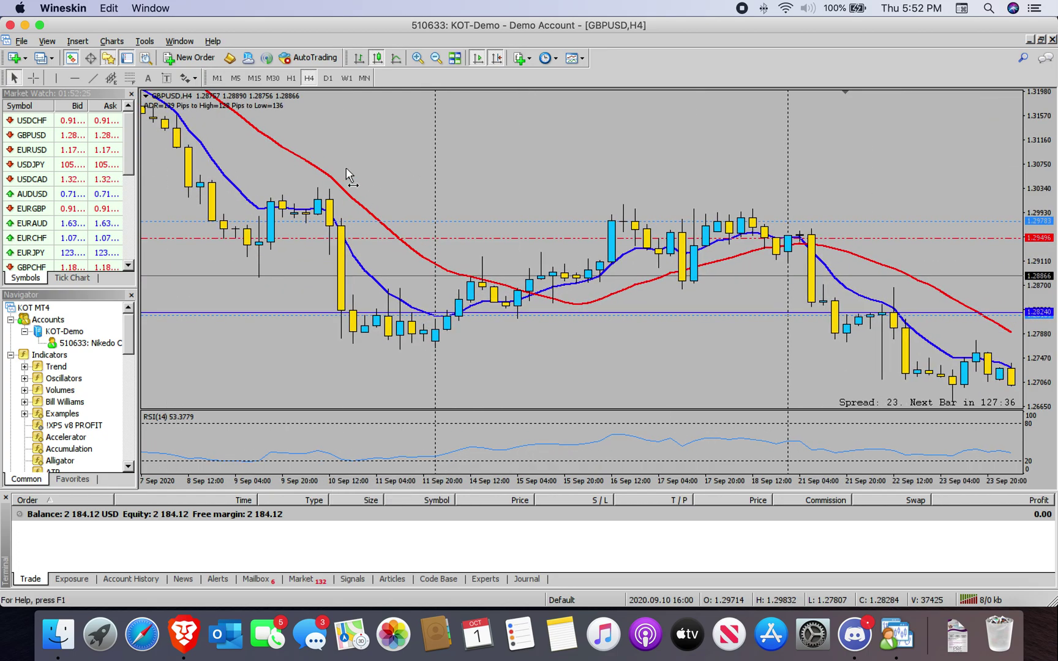
right_click(377, 144)
mouse_move(417, 283)
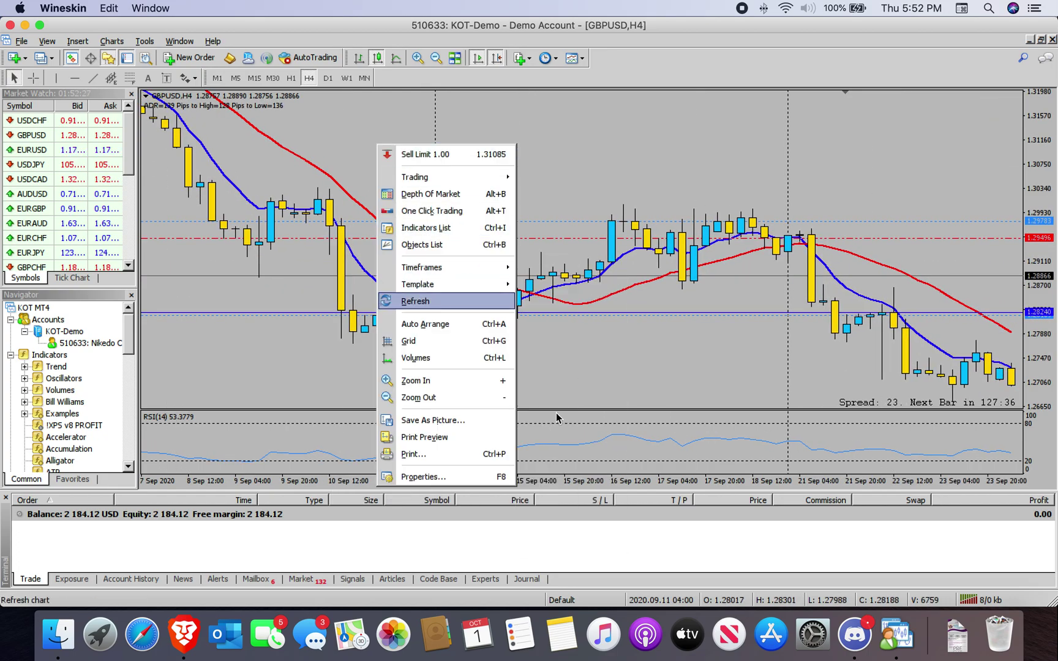
click(343, 196)
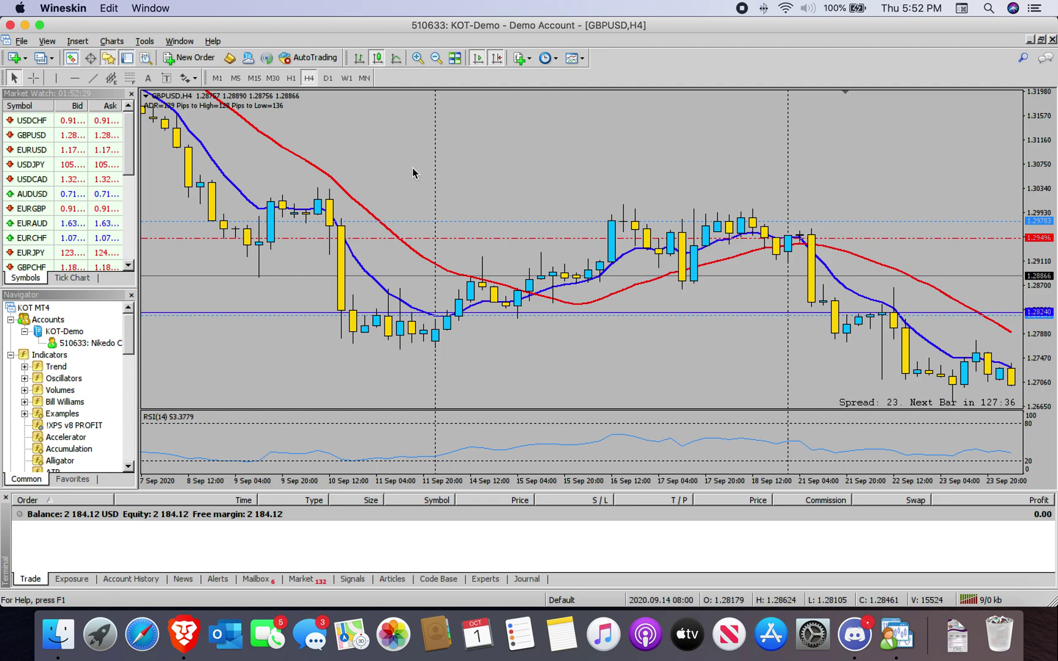
right_click(377, 169)
mouse_move(416, 310)
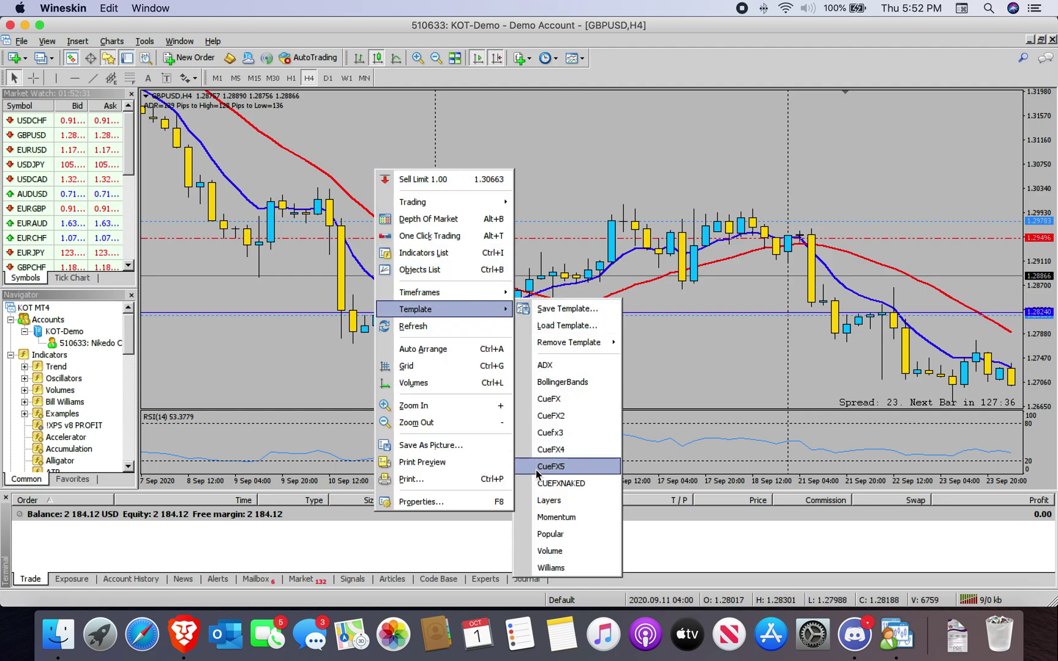
click(552, 466)
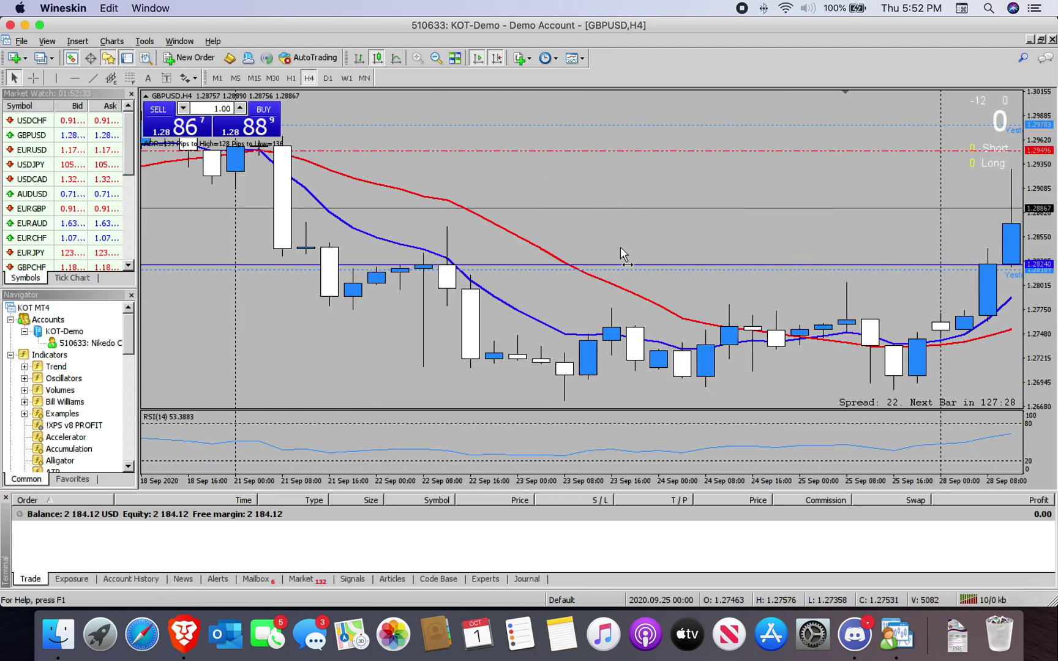